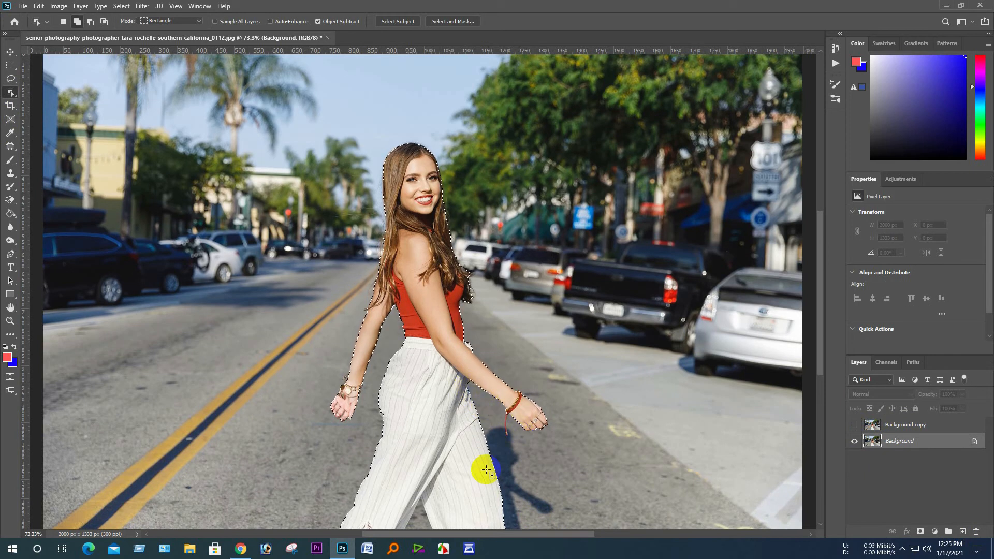
- Subtract the road gap between the trouser legs from the woman's selection and clean up the hem edges with Quick Selection
scroll(455, 497, "down", 2)
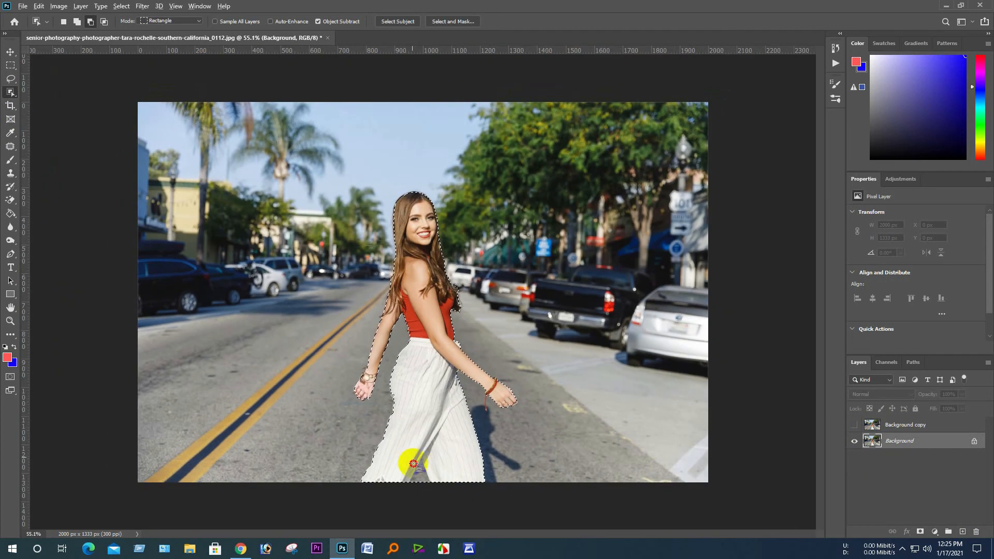
left_click_drag(412, 457, 444, 493)
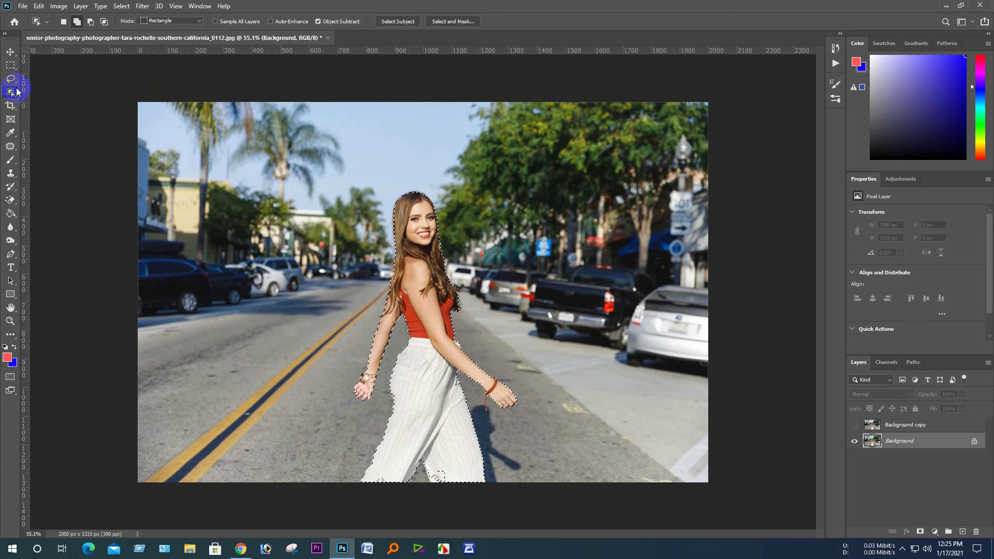
right_click(12, 96)
left_click(49, 102)
scroll(443, 414, "down", 3)
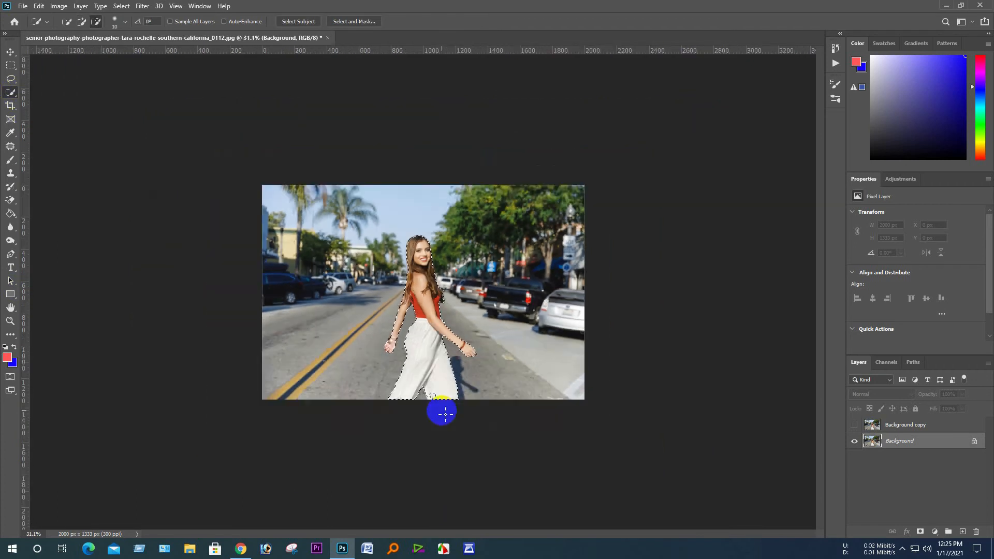
scroll(443, 415, "up", 2)
scroll(447, 417, "up", 4)
scroll(444, 413, "down", 10)
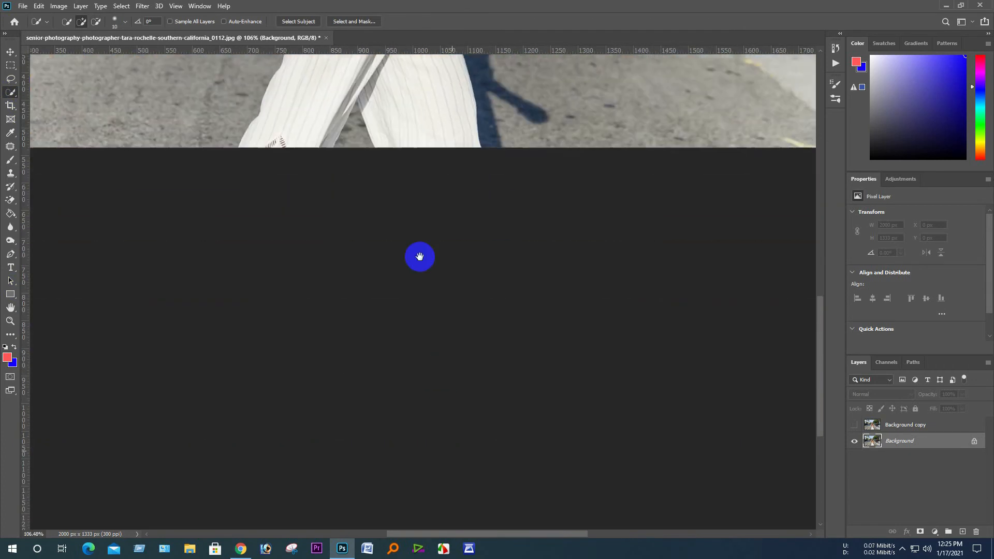
mouse_move(419, 258)
left_mouse_down()
mouse_move(458, 363)
mouse_move(433, 244)
mouse_move(438, 266)
mouse_move(369, 265)
mouse_move(437, 178)
mouse_move(415, 172)
mouse_move(418, 314)
left_mouse_up()
mouse_move(290, 235)
left_mouse_down()
mouse_move(442, 195)
mouse_move(430, 160)
mouse_move(437, 295)
left_mouse_up()
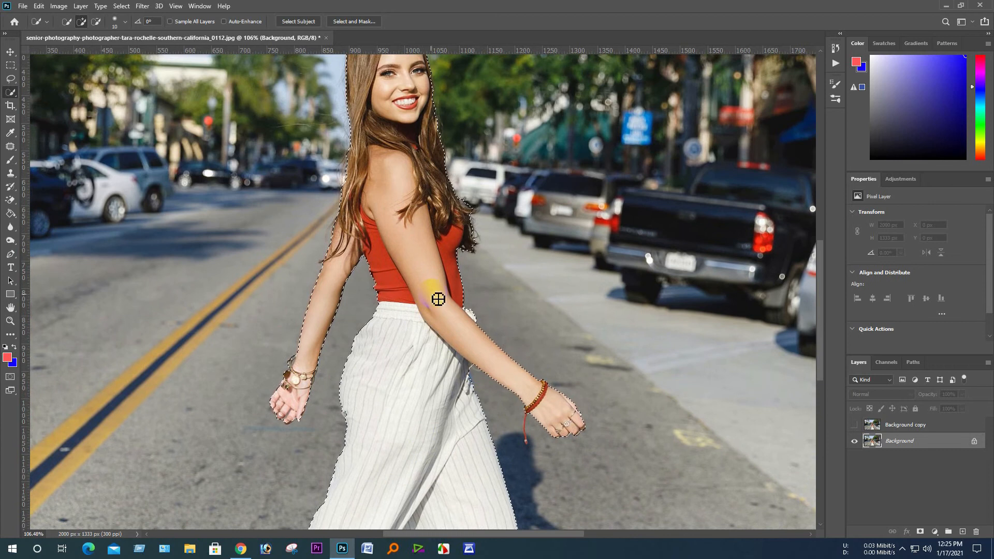
- Check the woman's selection along her hair and arms and expand it by 5 pixels
mouse_move(374, 173)
left_mouse_down()
mouse_move(350, 162)
mouse_move(352, 180)
mouse_move(371, 145)
mouse_move(373, 160)
left_mouse_up()
key("ctrl+d")
left_click_drag(463, 243, 474, 253)
left_click_drag(325, 213, 337, 215)
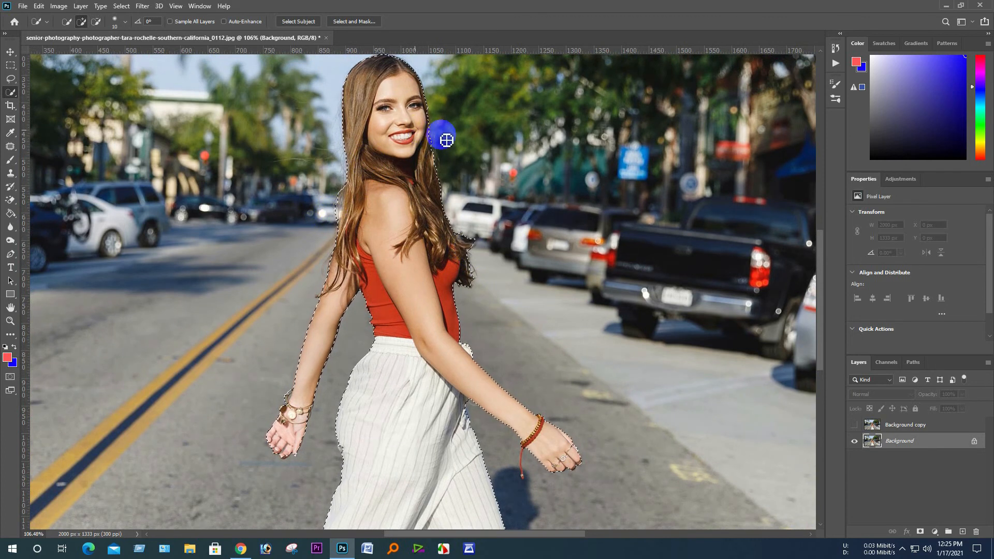
scroll(557, 292, "down", 5)
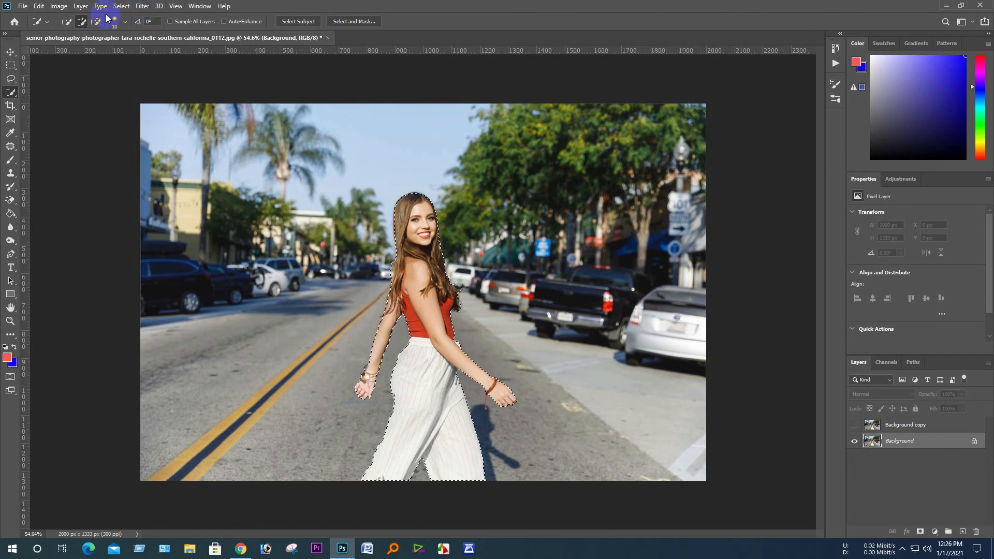
left_click(142, 6)
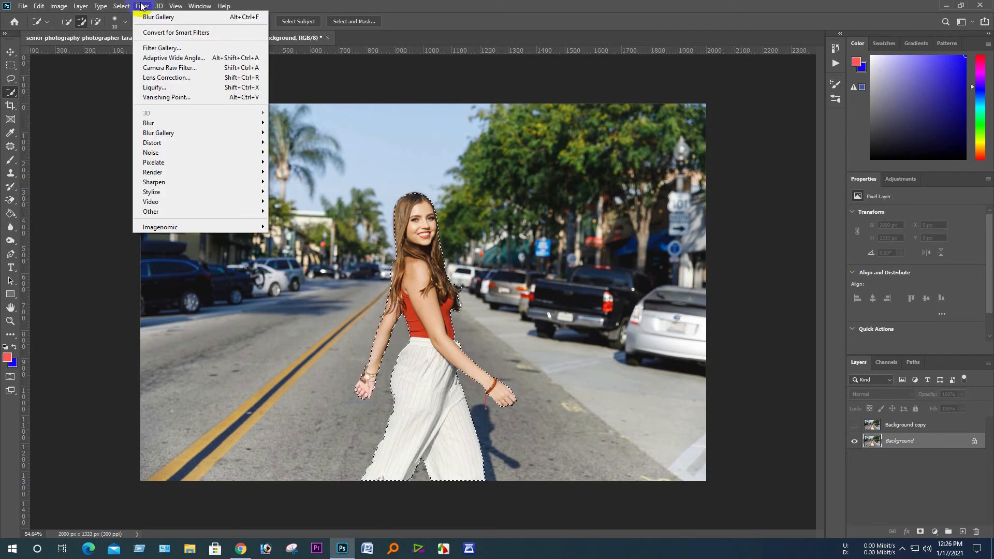
mouse_move(121, 6)
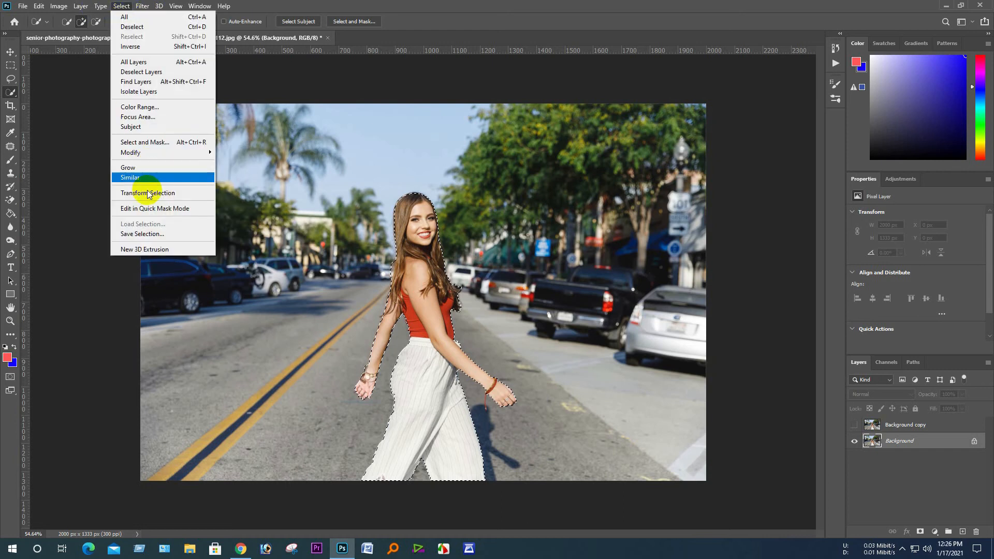
mouse_move(175, 152)
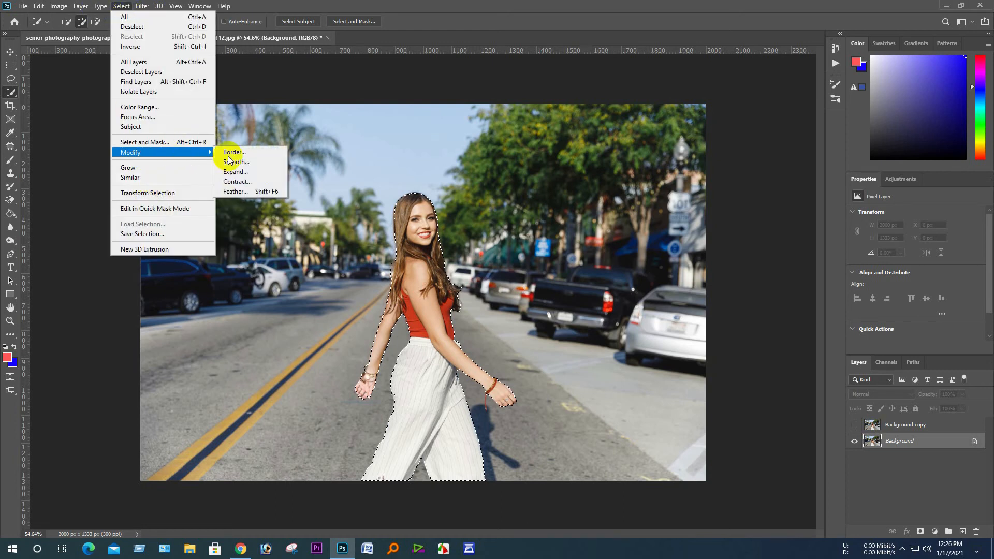
left_click(258, 173)
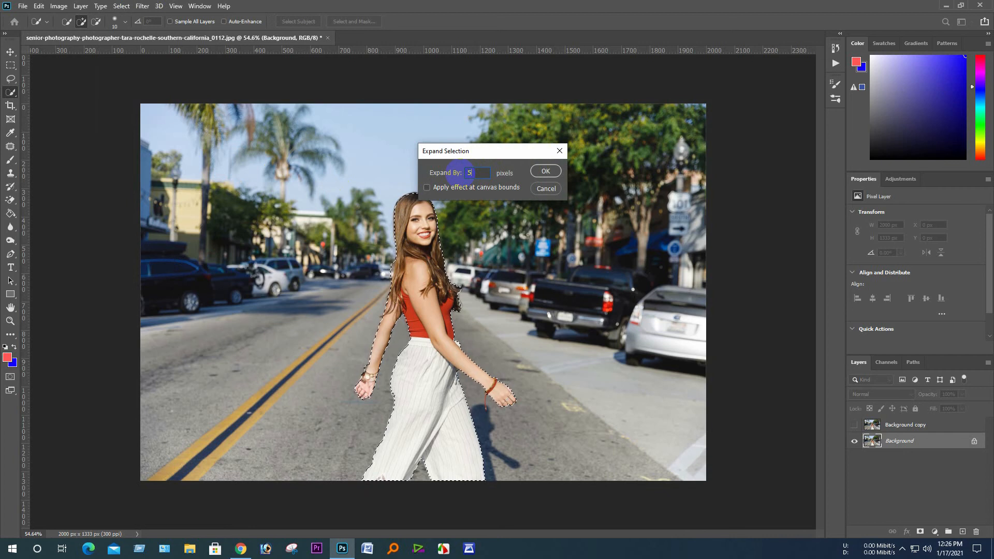
left_click(548, 172)
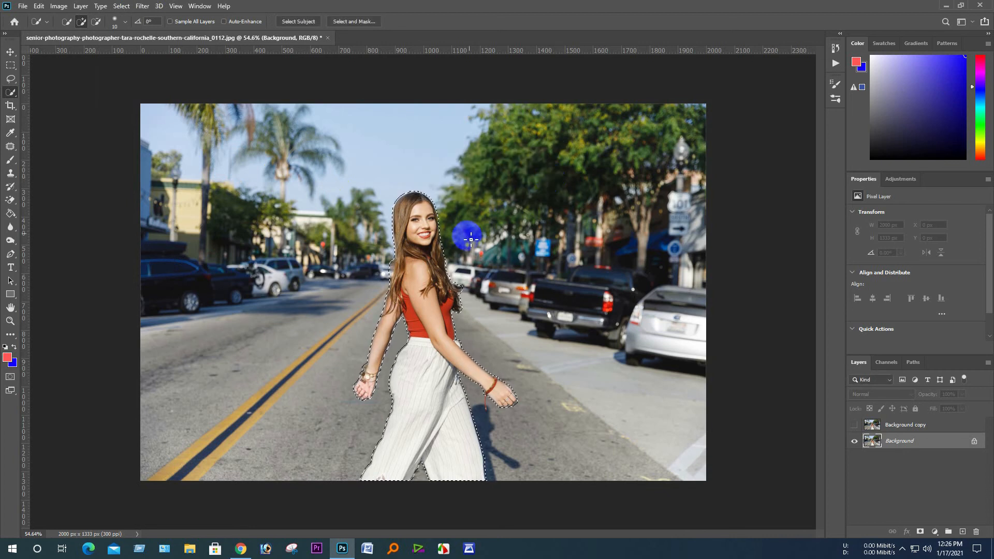
- Remove the selected woman from the Background layer with Content-Aware Fill, outputting the result to a duplicate layer
scroll(409, 313, "up", 5, "alt")
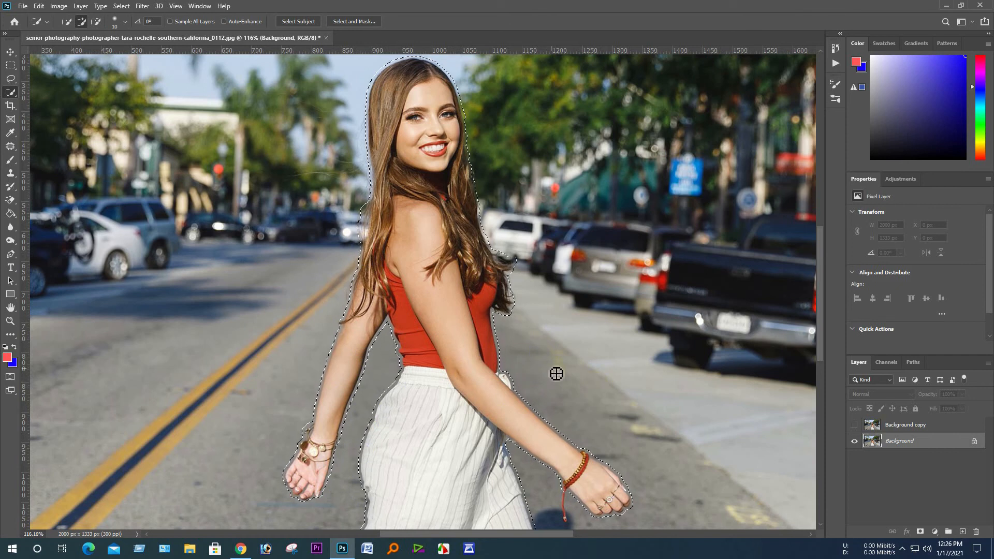
left_click(543, 340)
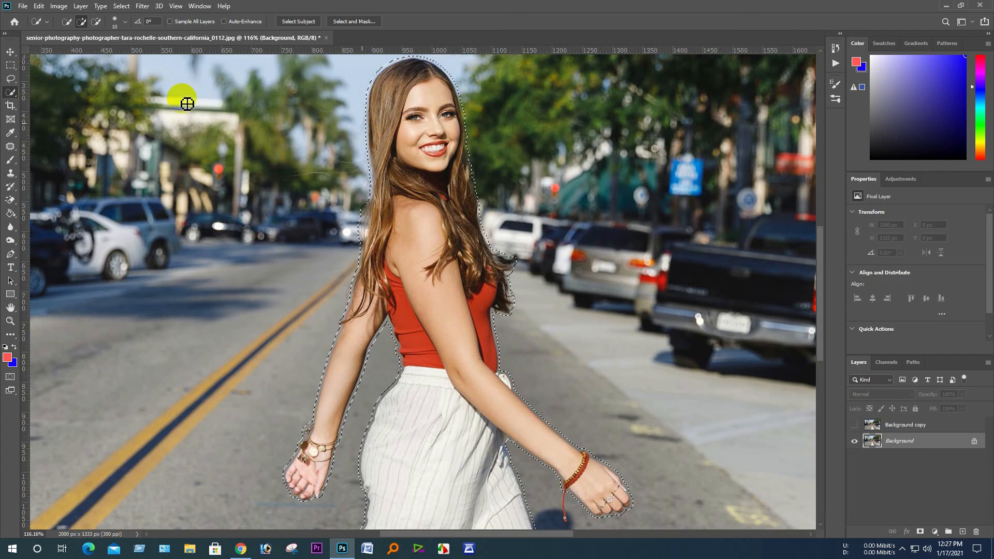
left_click(23, 6)
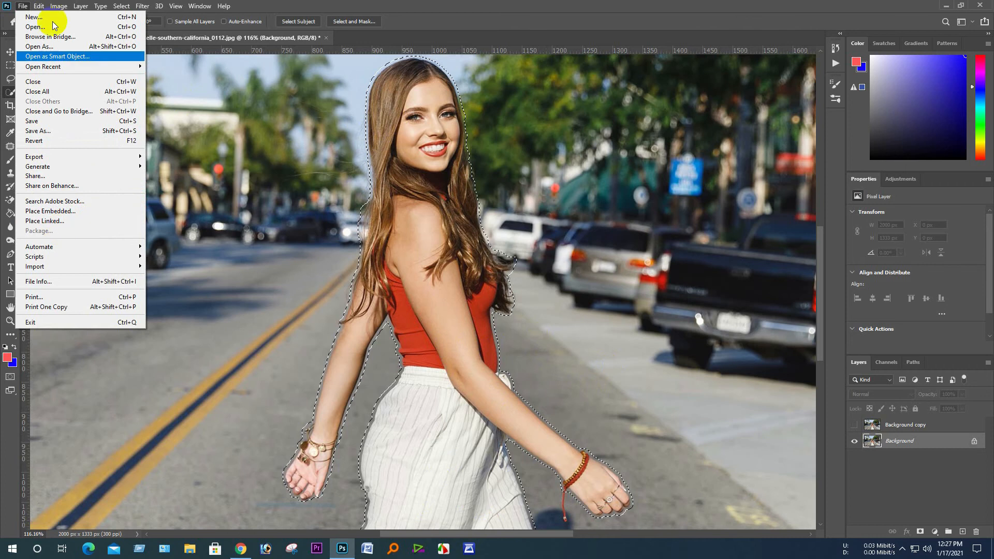
mouse_move(40, 7)
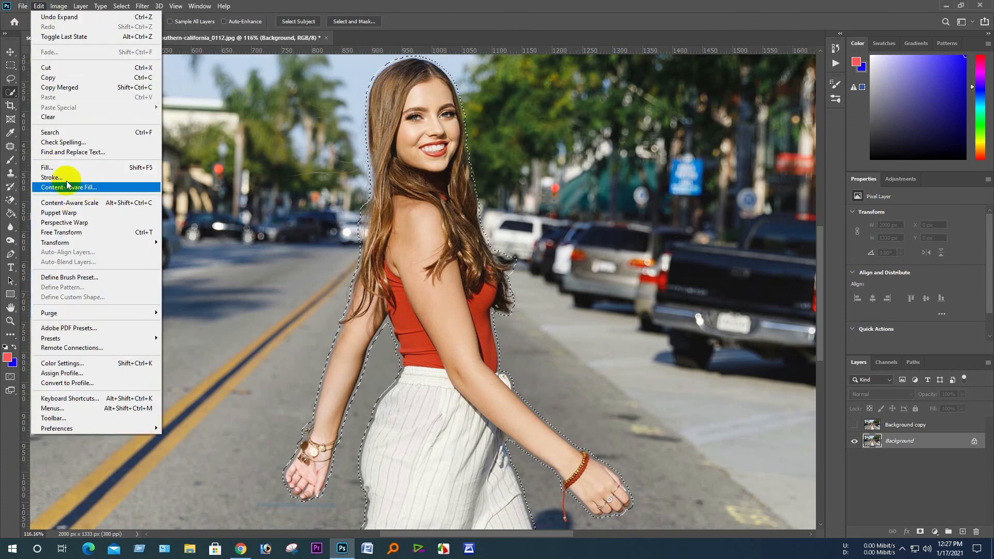
left_click(89, 187)
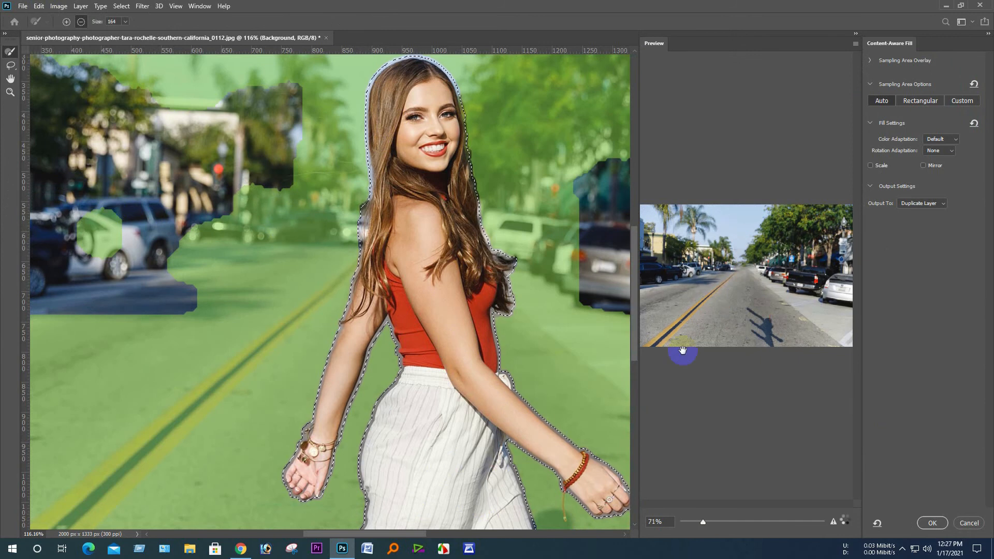
left_click(948, 204)
left_click(919, 229)
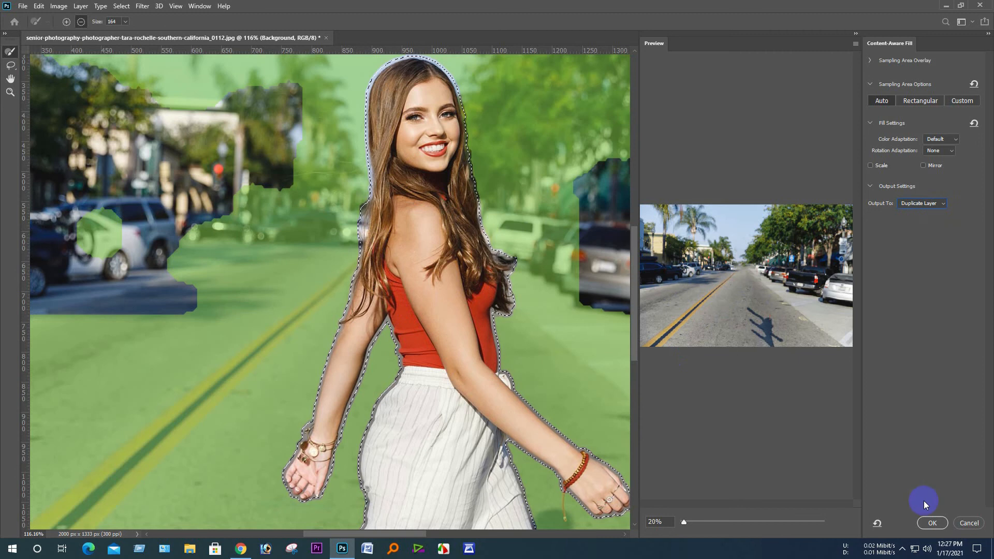
left_click(932, 523)
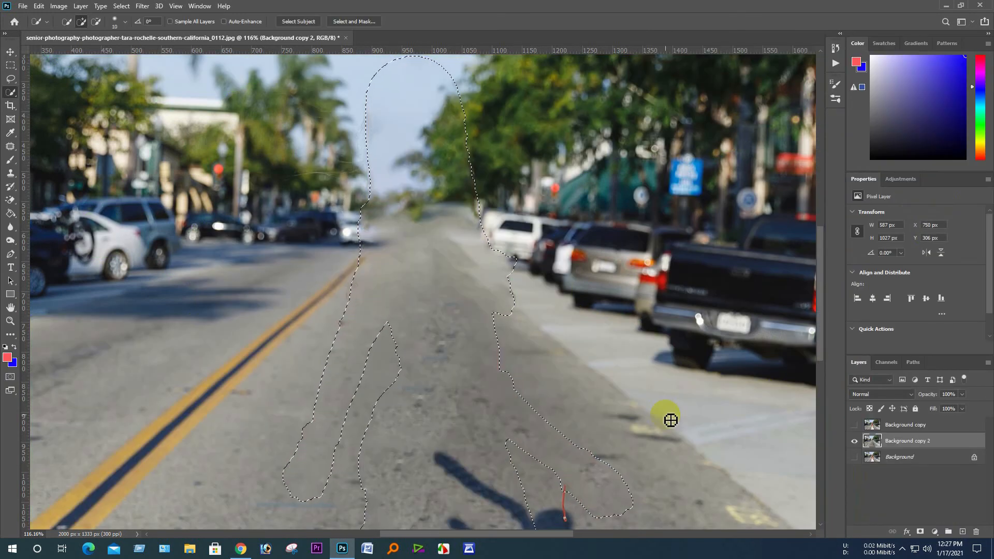
- Show the Background copy layer with Background copy 2 hidden, and mask it to the woman using the current selection
scroll(671, 420, "down", 2)
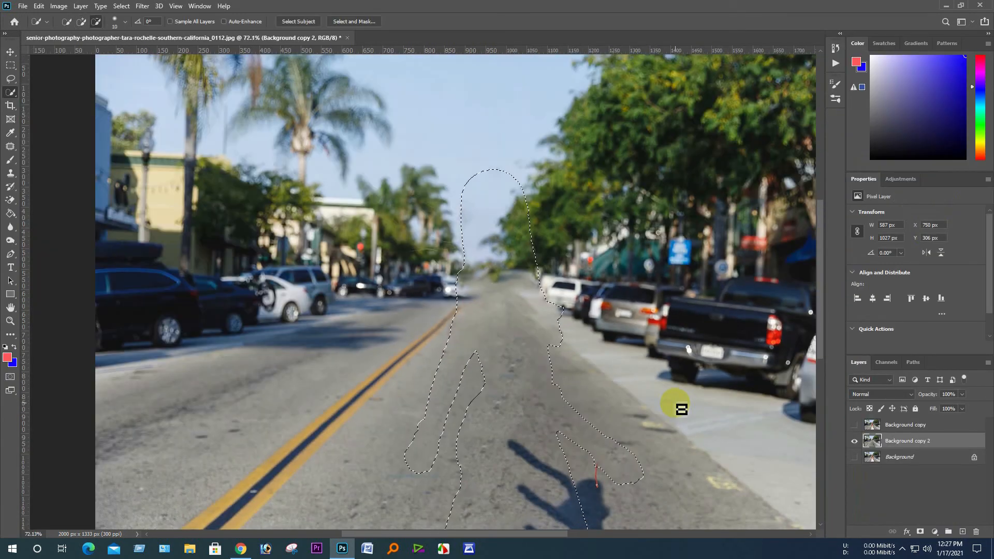
scroll(676, 406, "down", 1)
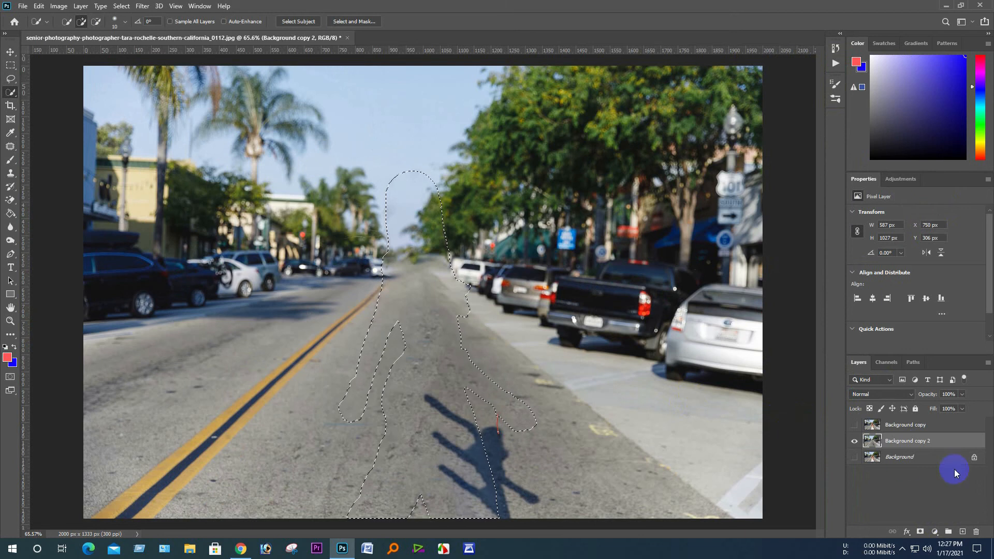
left_click(906, 428)
left_click(854, 425)
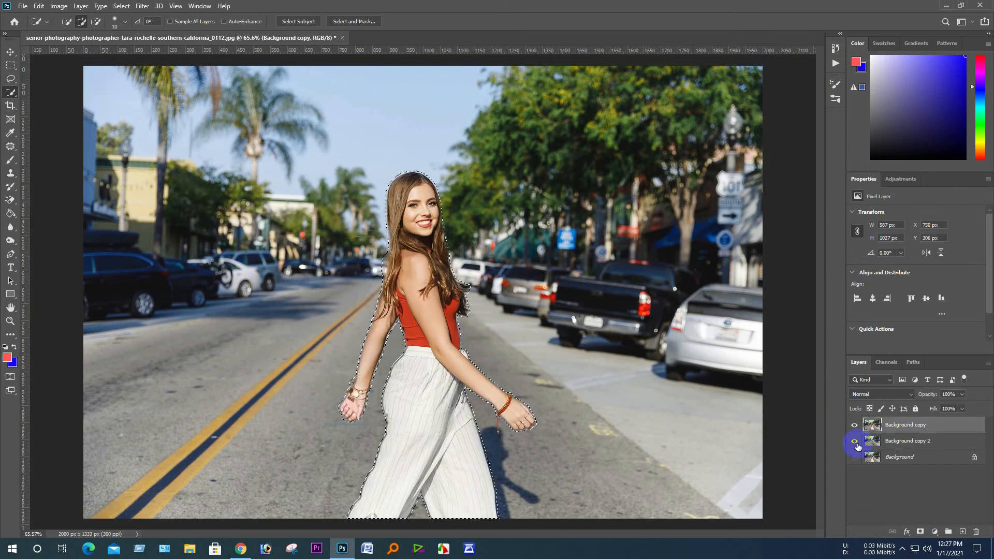
left_click(855, 441)
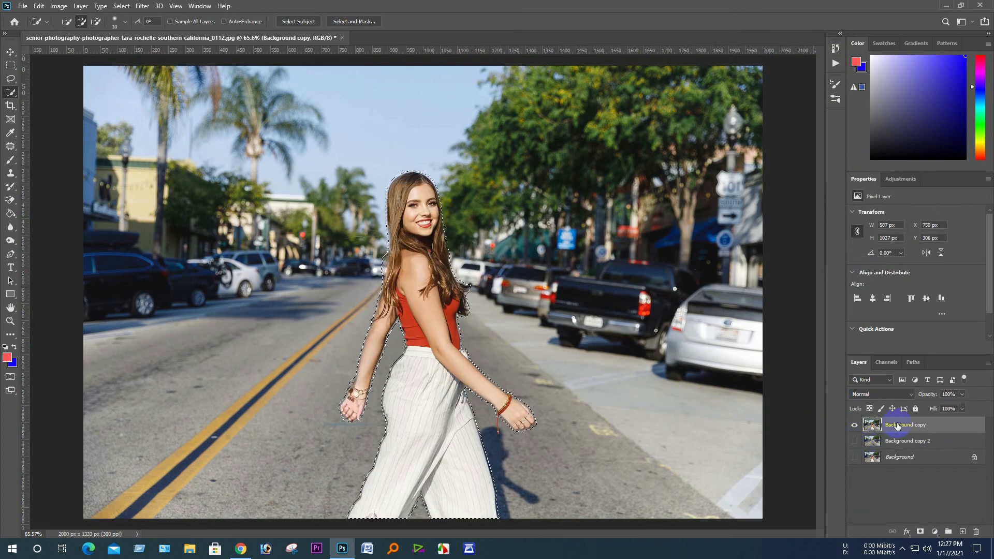
left_click(921, 532)
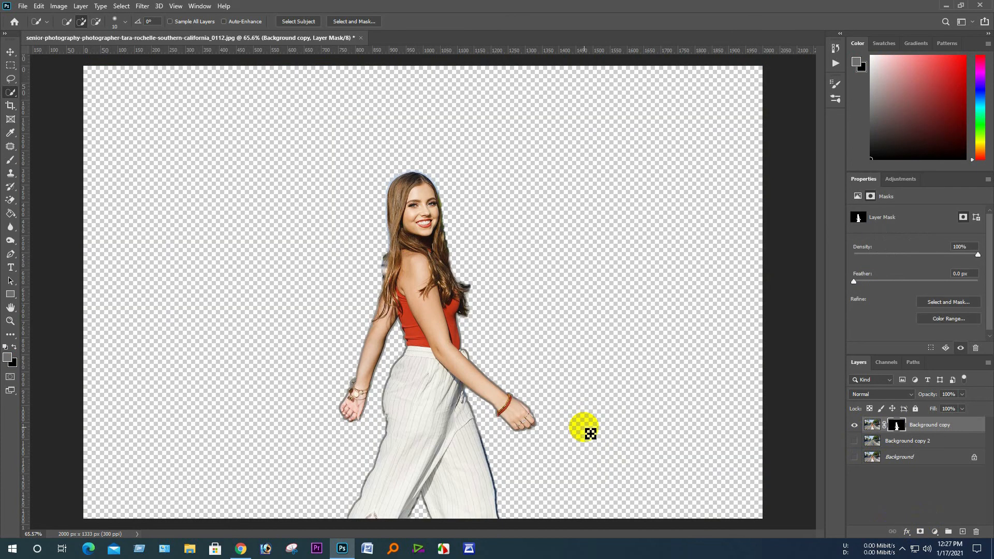
- Target the Background copy layer's mask and open the Minimum filter for it
scroll(533, 418, "up", 4)
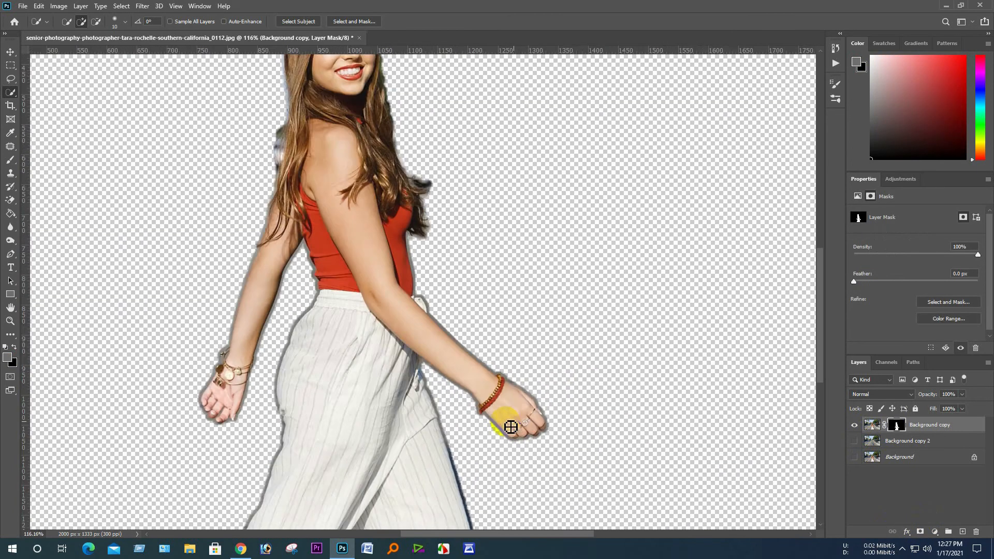
scroll(290, 321, "up", 3)
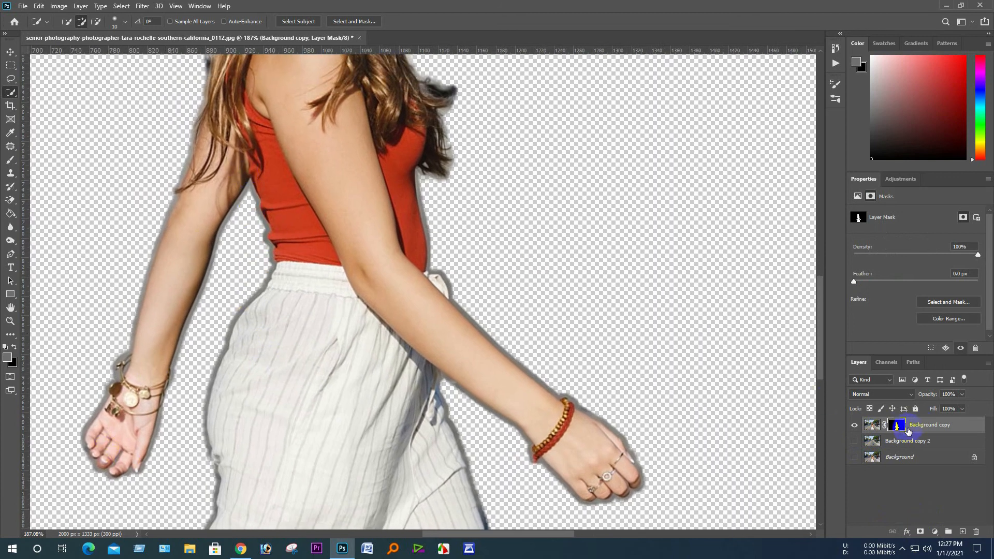
left_click(904, 426)
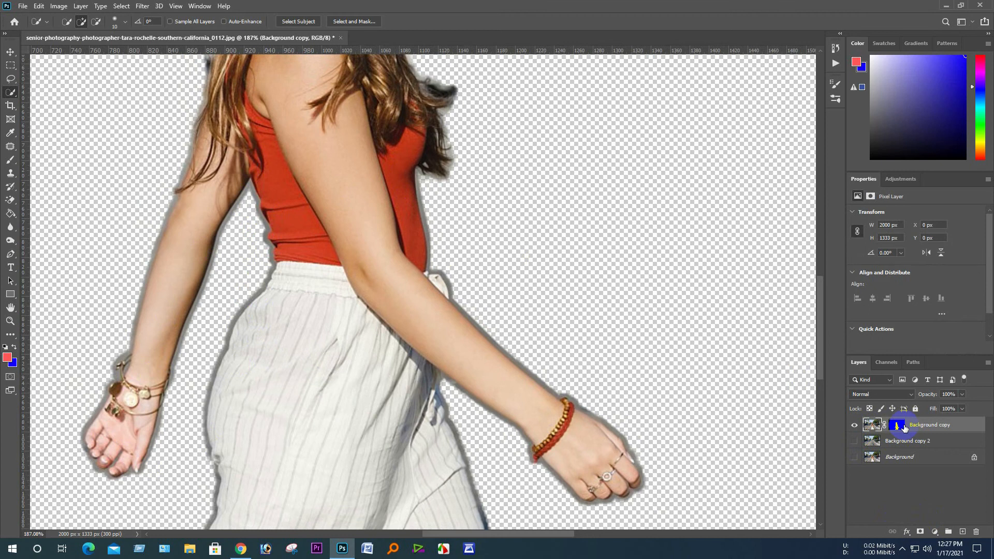
left_click(899, 427)
scroll(539, 401, "down", 2)
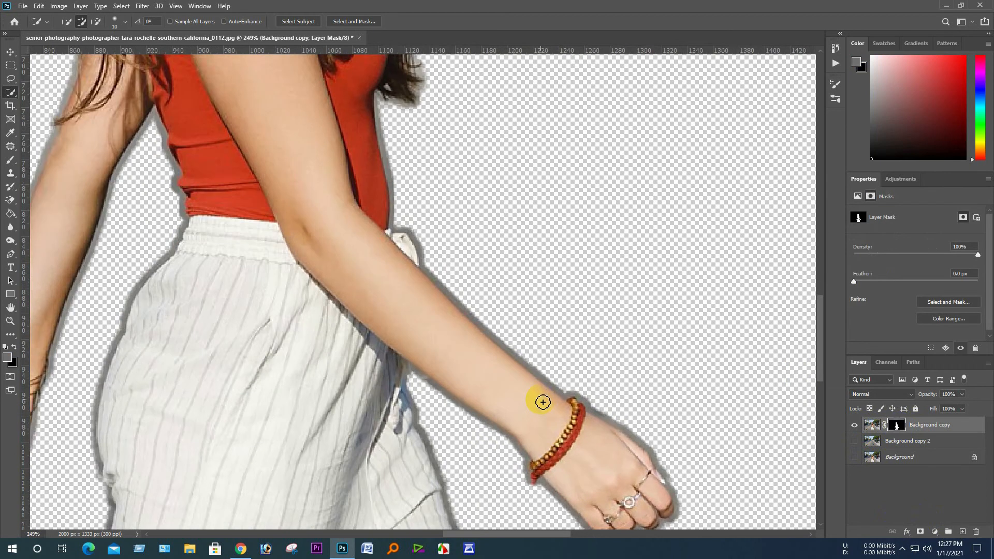
scroll(496, 398, "down", 5)
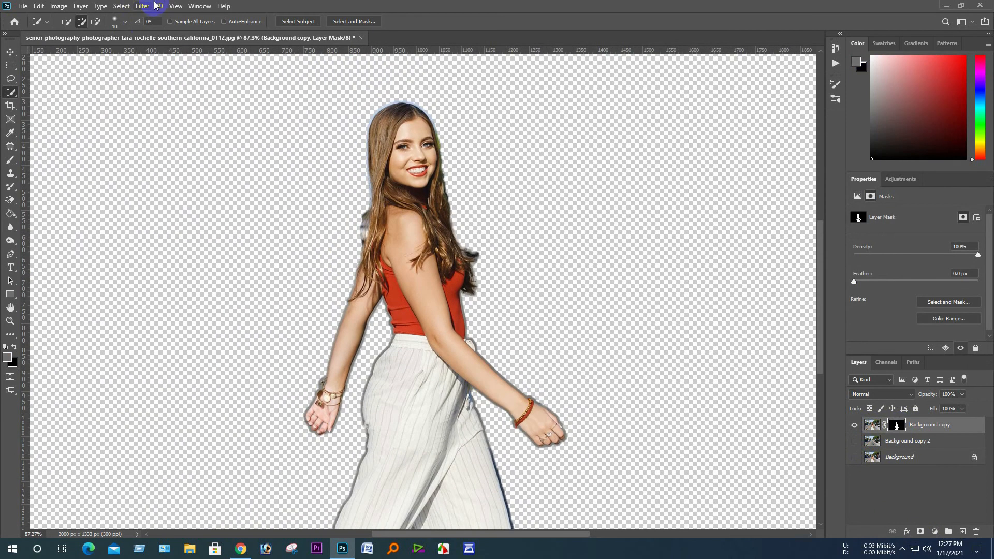
left_click(146, 7)
mouse_move(188, 212)
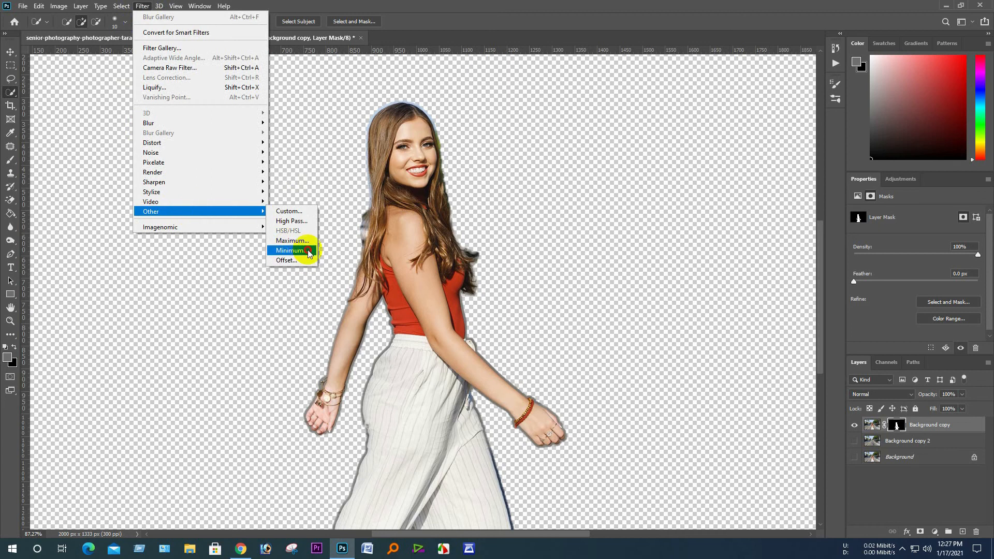
left_click(292, 251)
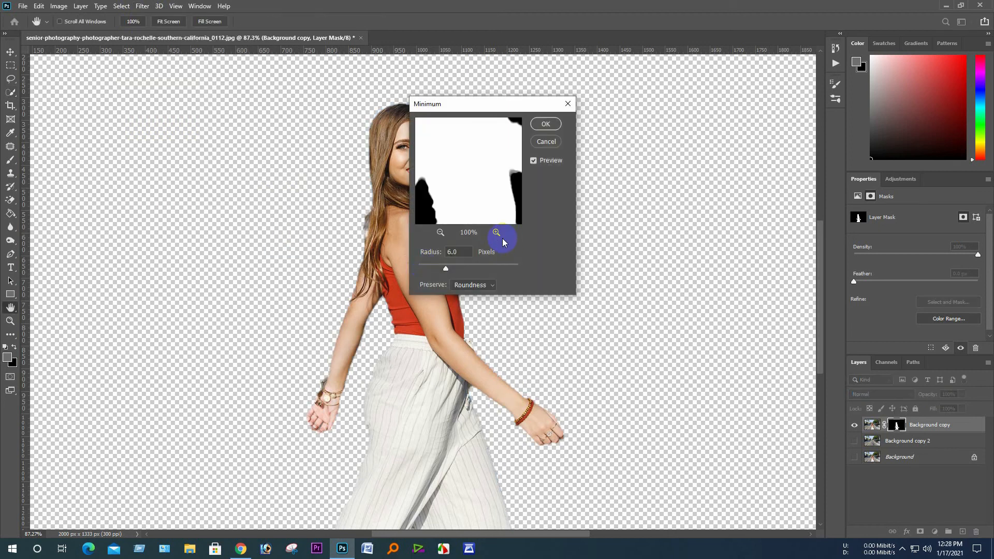
- Apply the Minimum filter to the woman's layer mask with a 6.0-pixel radius, preserving Roundness
left_click_drag(499, 102, 557, 120)
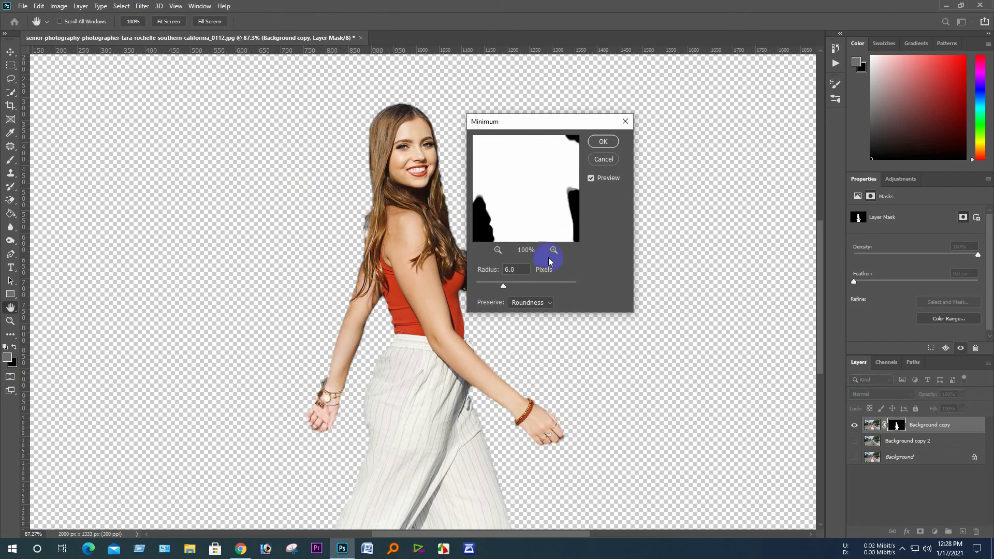
left_click(499, 250)
left_click(499, 250)
left_click(498, 250)
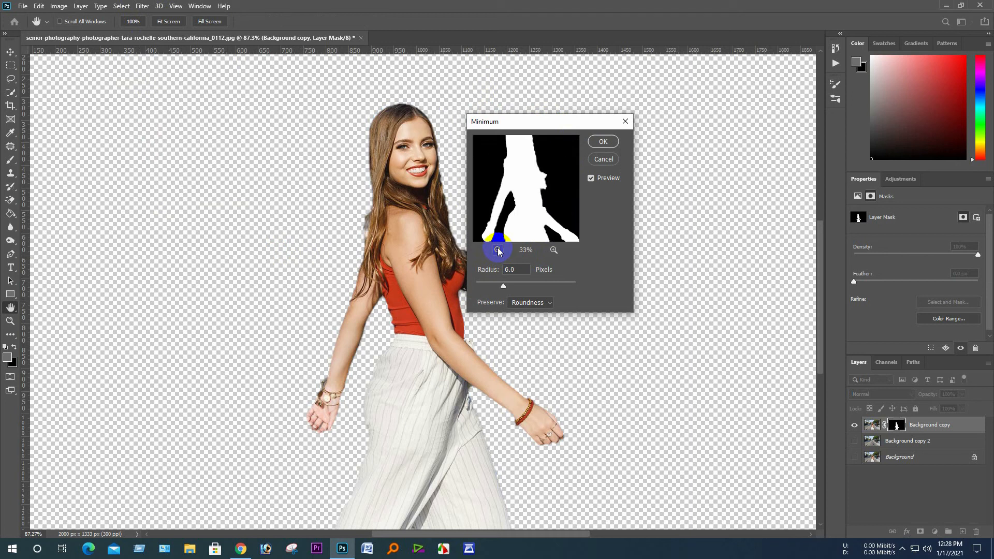
double_click(516, 270)
left_click(500, 267)
left_click(529, 302)
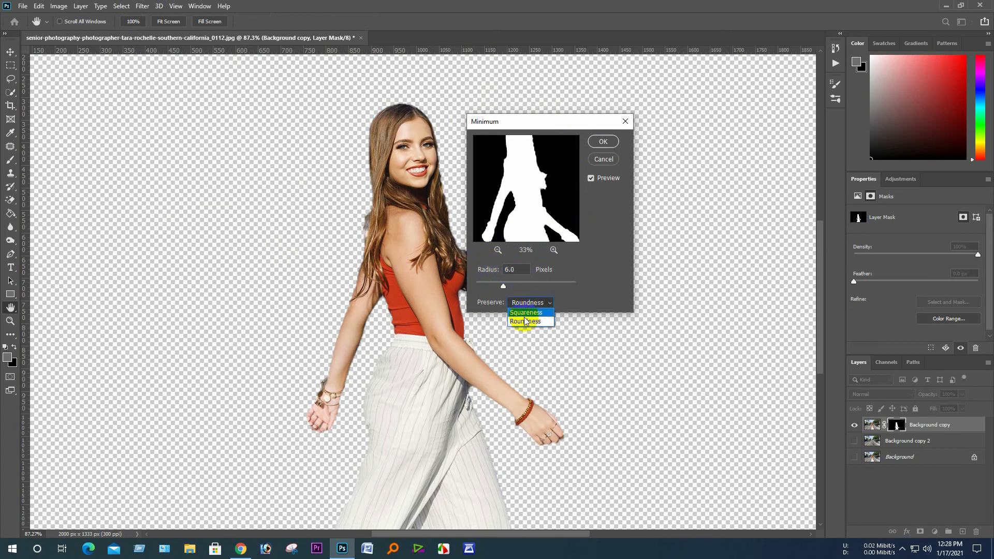
left_click(524, 321)
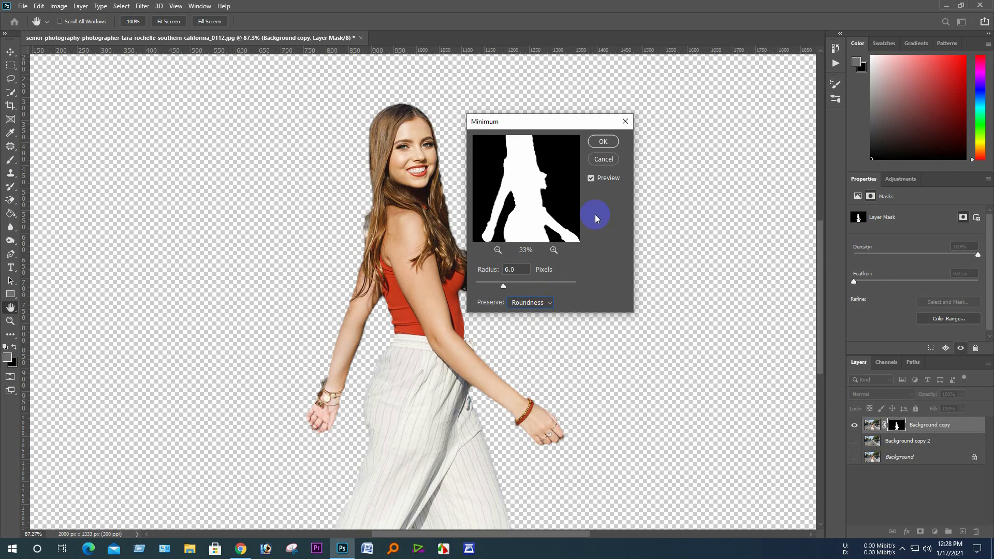
left_click(455, 312)
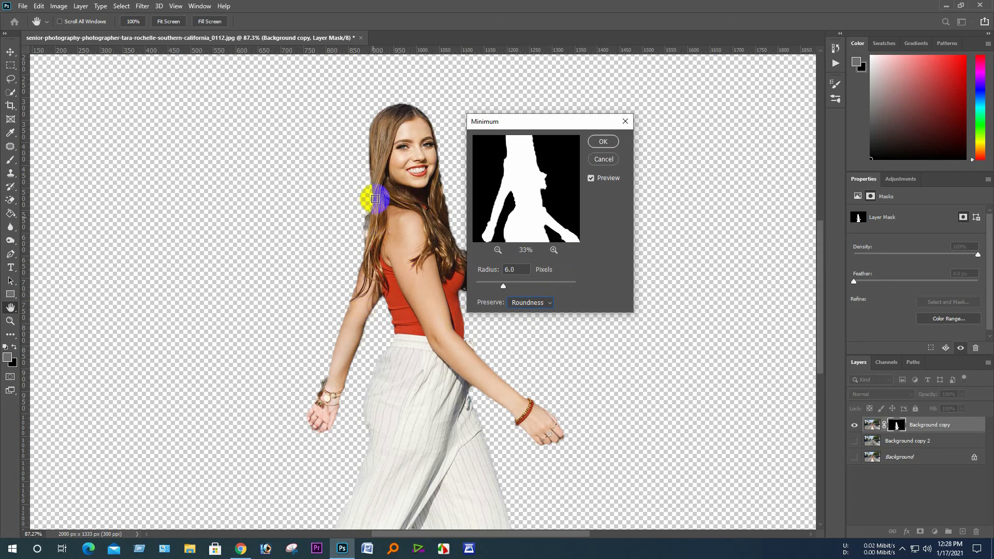
left_click(604, 142)
- Show the Background copy 2 layer and convert it to a smart object
key("w")
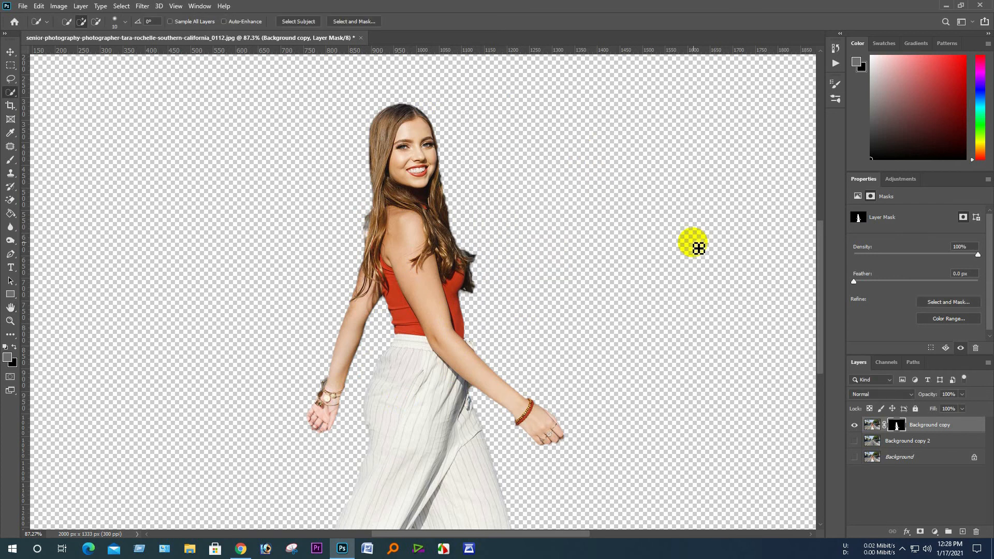
scroll(697, 243, "down", 3)
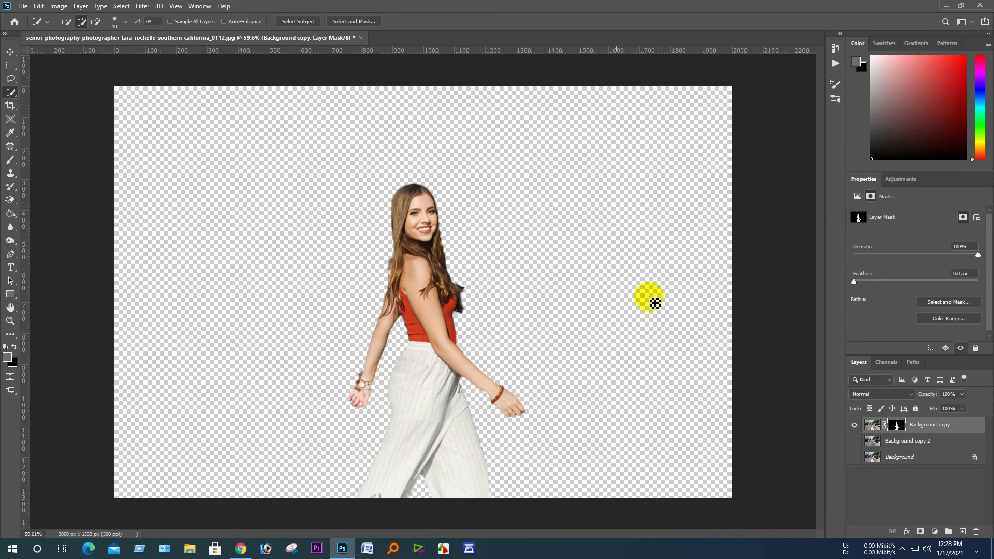
left_click(855, 442)
left_click(903, 443)
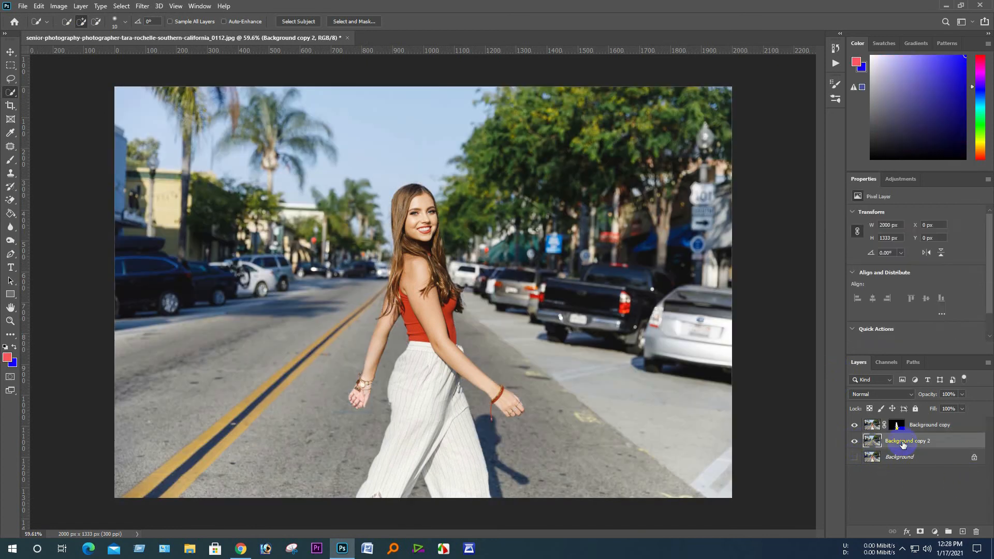
right_click(904, 444)
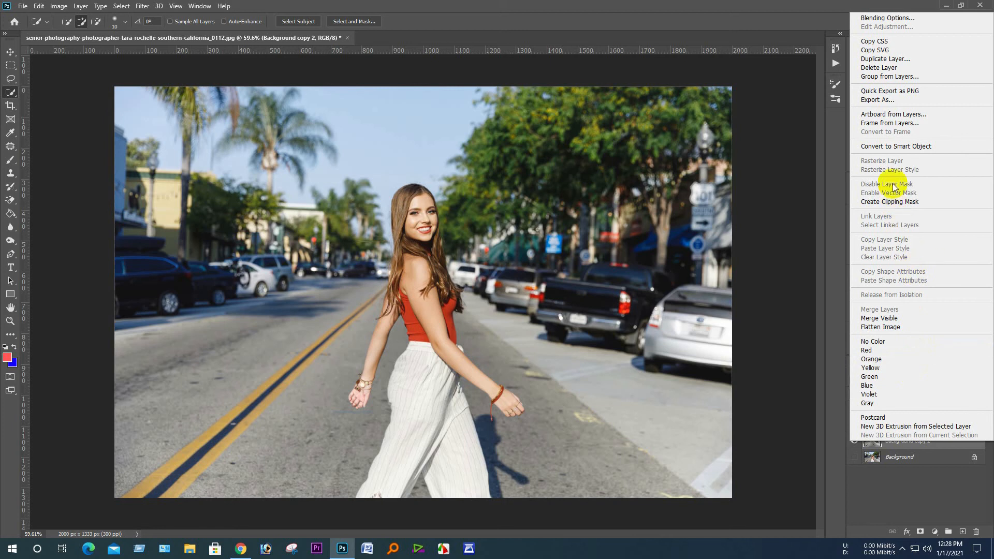
left_click(913, 147)
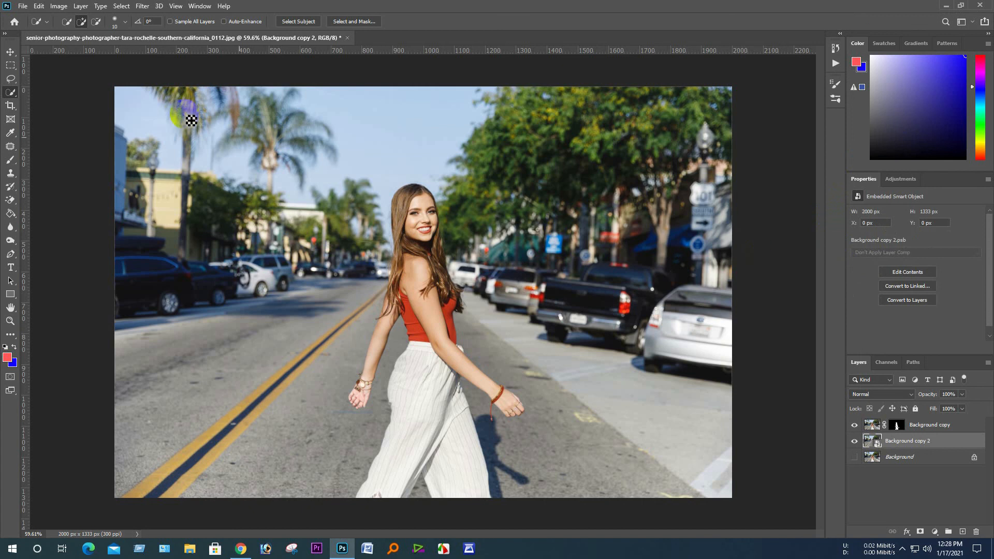
- Start a Tilt-Shift blur on Background copy 2, center it on the woman's hips, and tighten its focus and transition lines
left_click(142, 7)
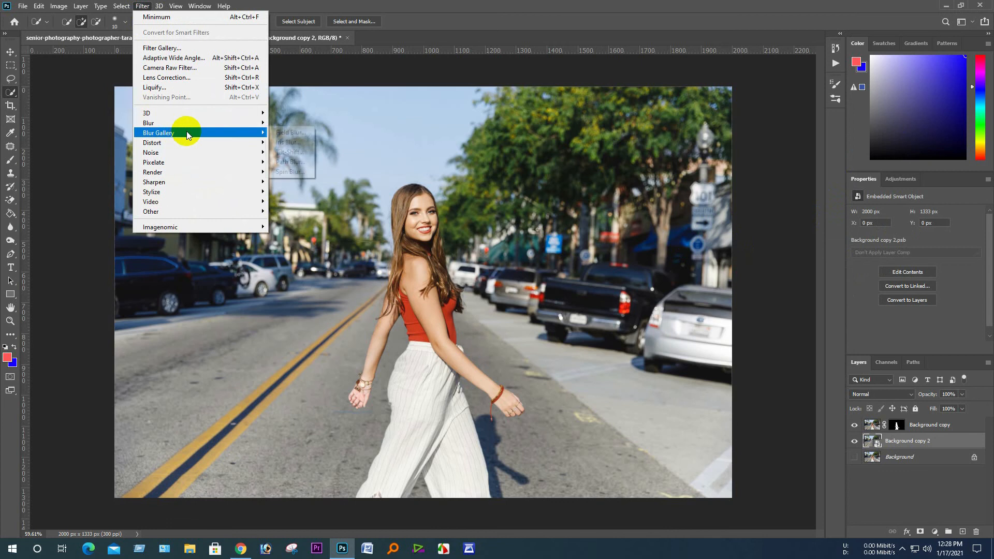
left_click(302, 152)
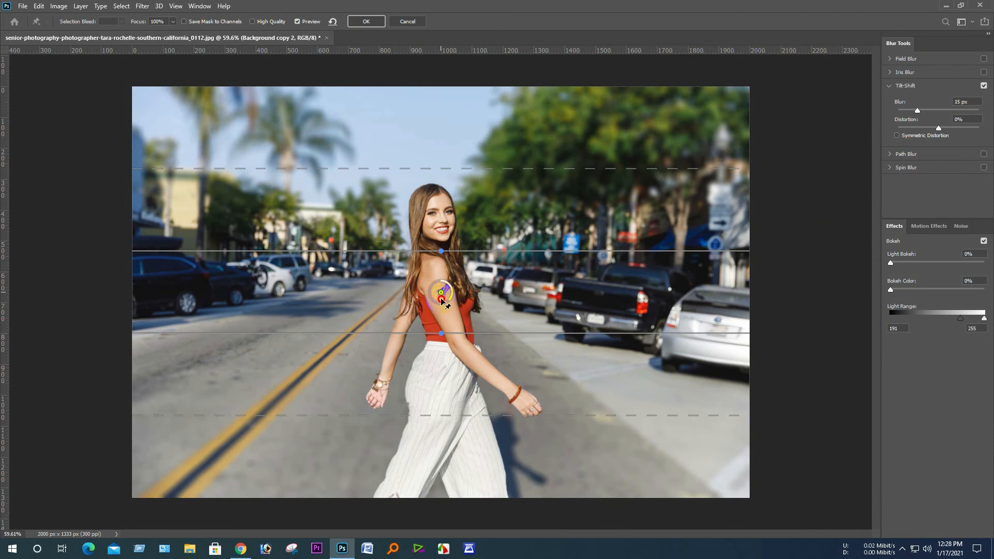
left_click_drag(441, 294, 446, 355)
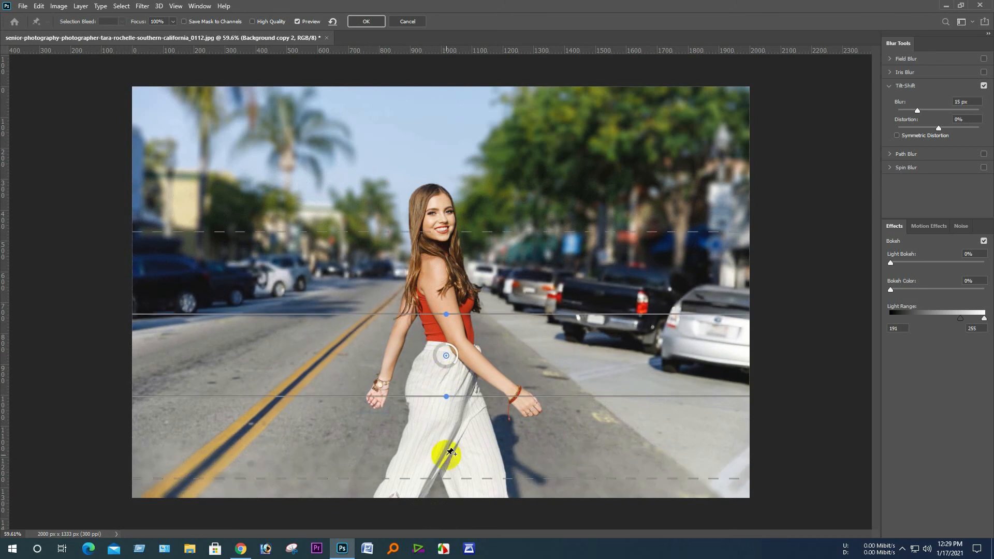
left_click_drag(453, 477, 450, 424)
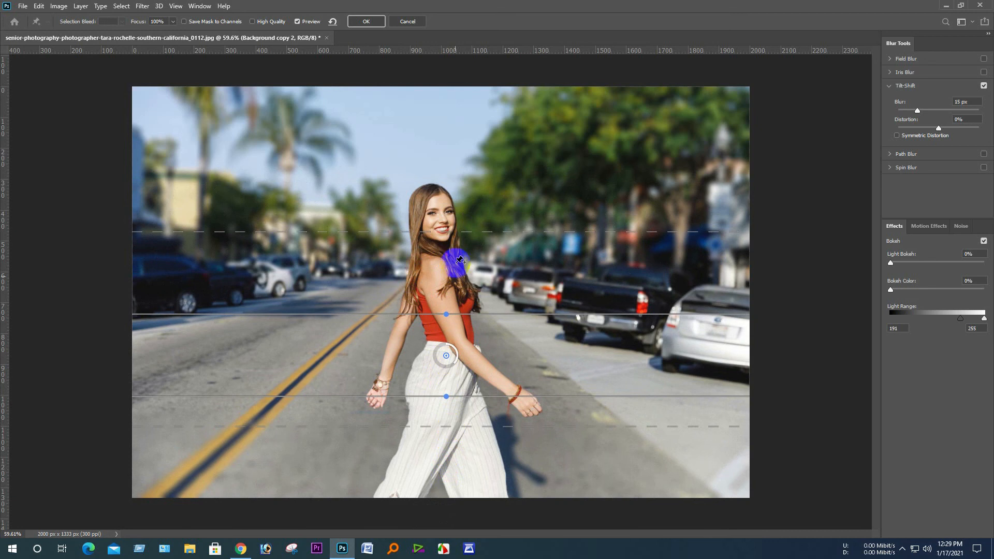
left_click_drag(459, 313, 459, 330)
left_click_drag(487, 238, 486, 269)
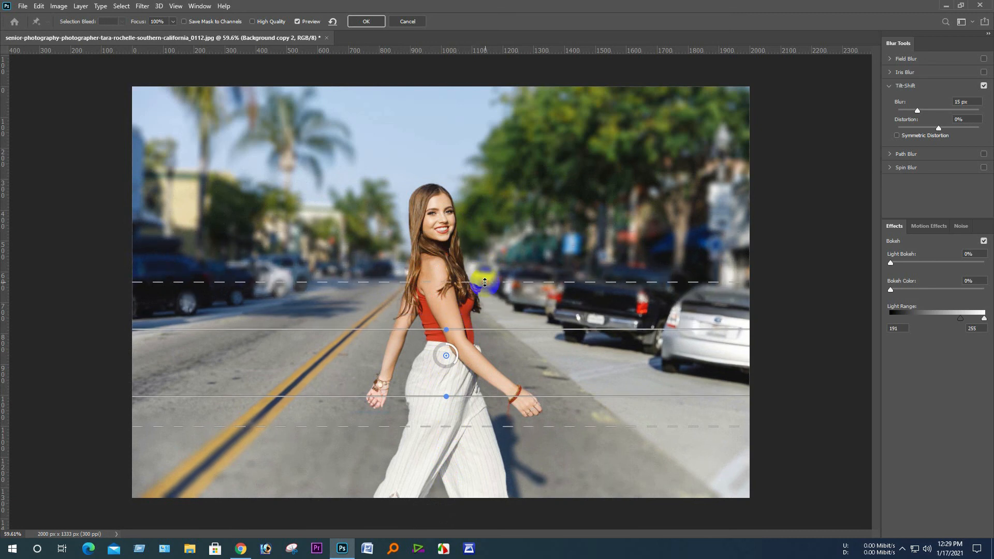
- Move the tilt-shift center down to the woman's upper legs and narrow the focus band and upper transition around it
left_click_drag(445, 356, 439, 431)
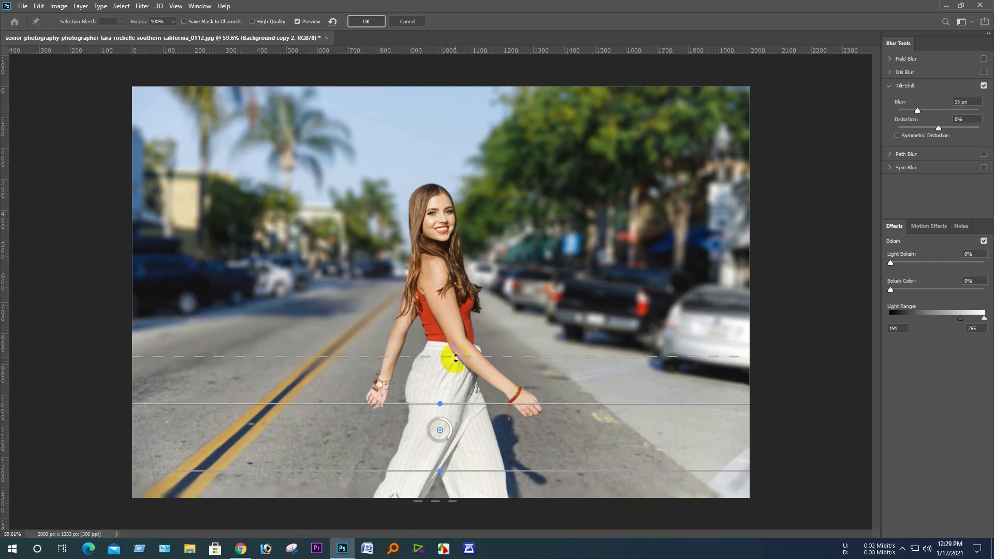
left_click_drag(448, 357, 455, 371)
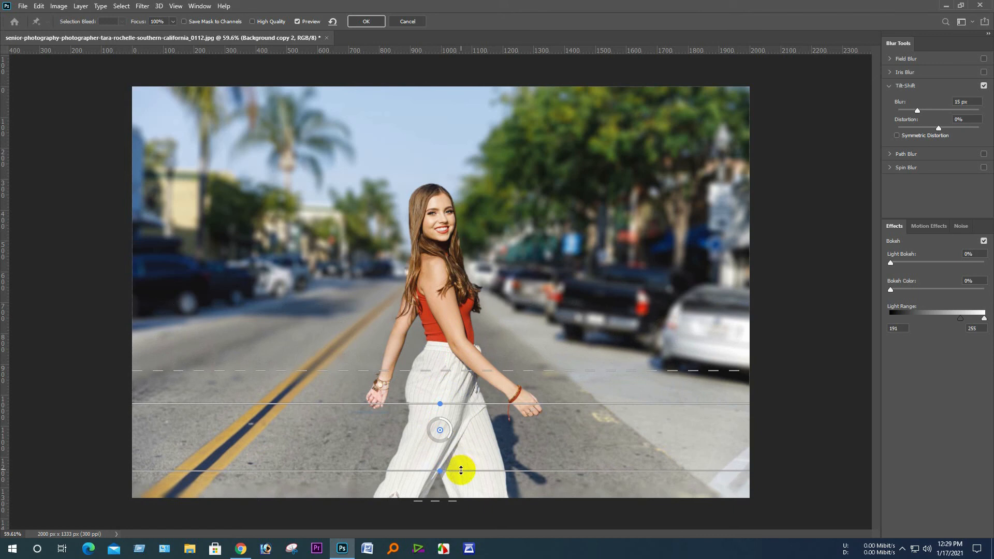
left_click_drag(462, 468, 464, 466)
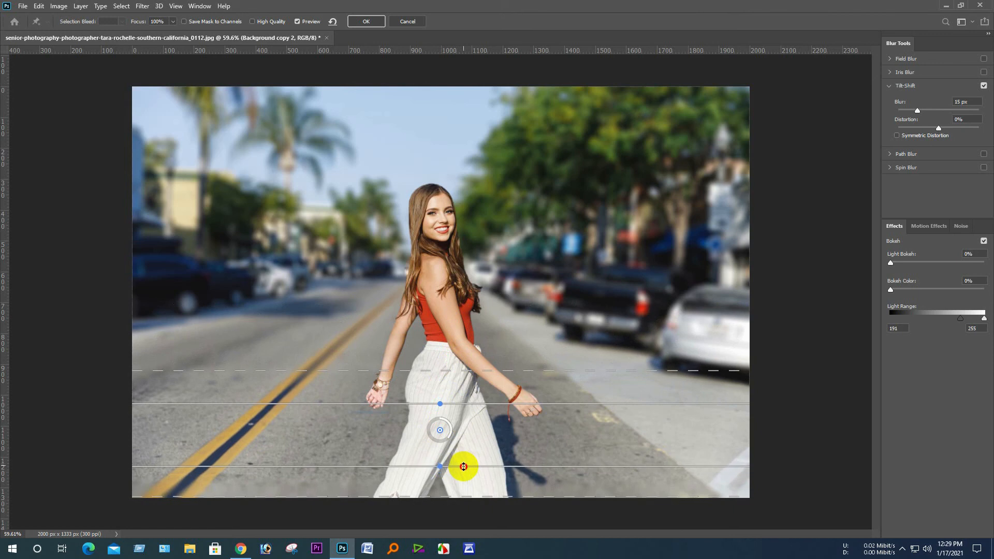
left_click_drag(482, 407, 481, 415)
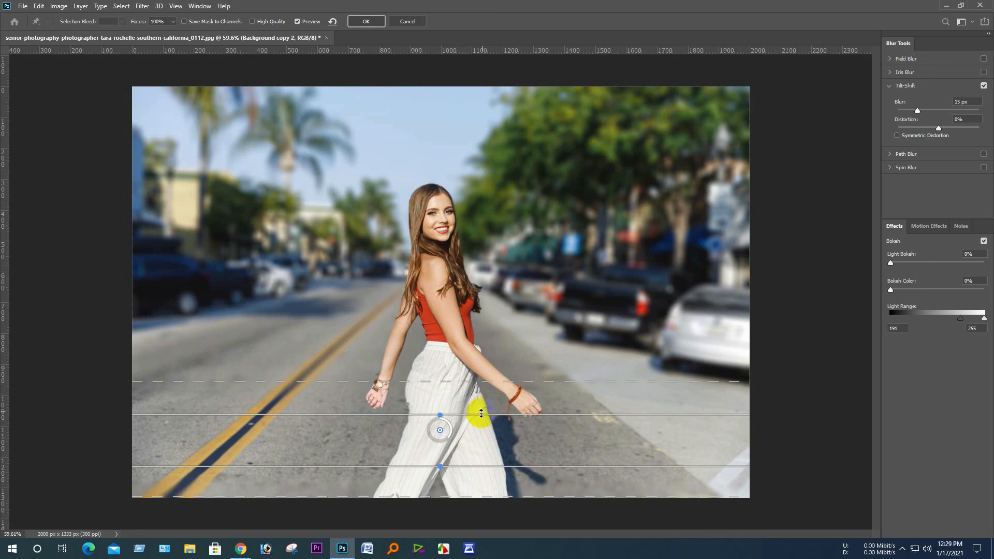
- Set the tilt-shift blur to 29 px with 3% distortion and start the bokeh light range at 184
left_click_drag(444, 441, 435, 446)
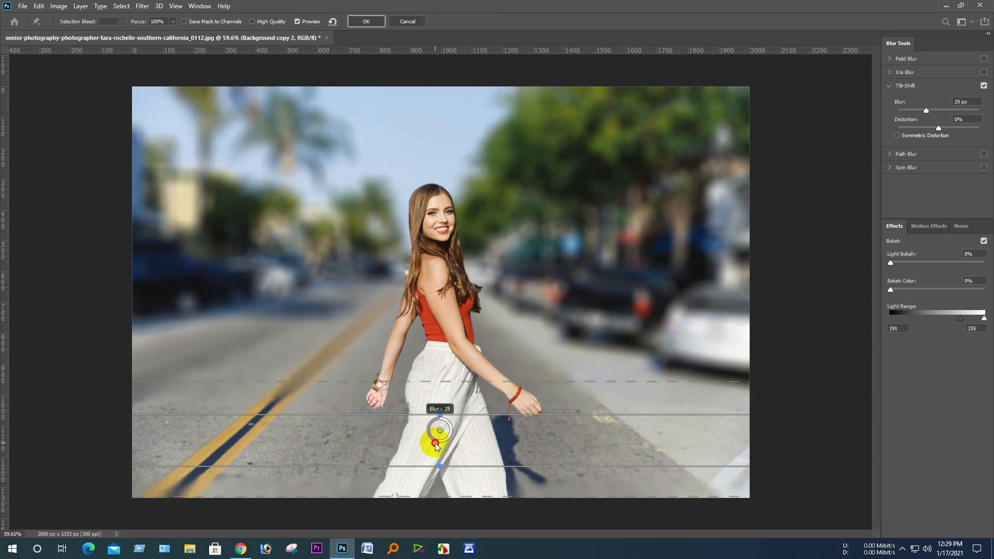
left_click_drag(435, 446, 434, 446)
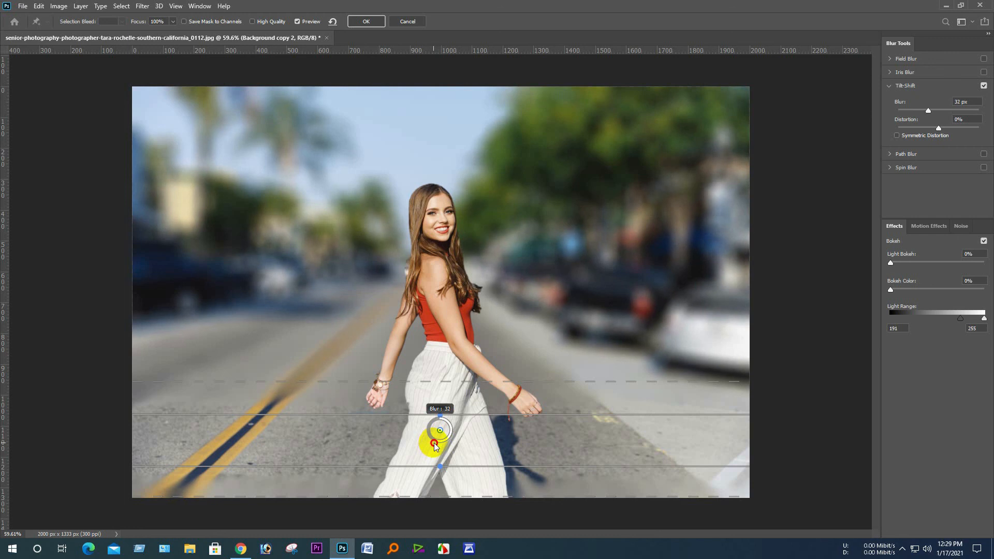
mouse_move(435, 446)
left_mouse_down()
mouse_move(419, 437)
mouse_move(436, 442)
left_mouse_up()
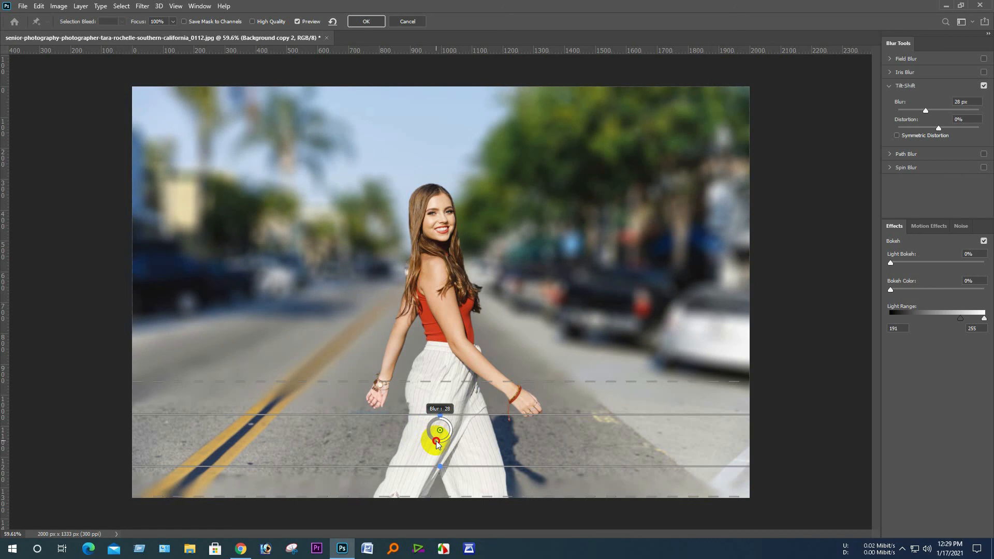
left_click_drag(436, 444, 459, 420)
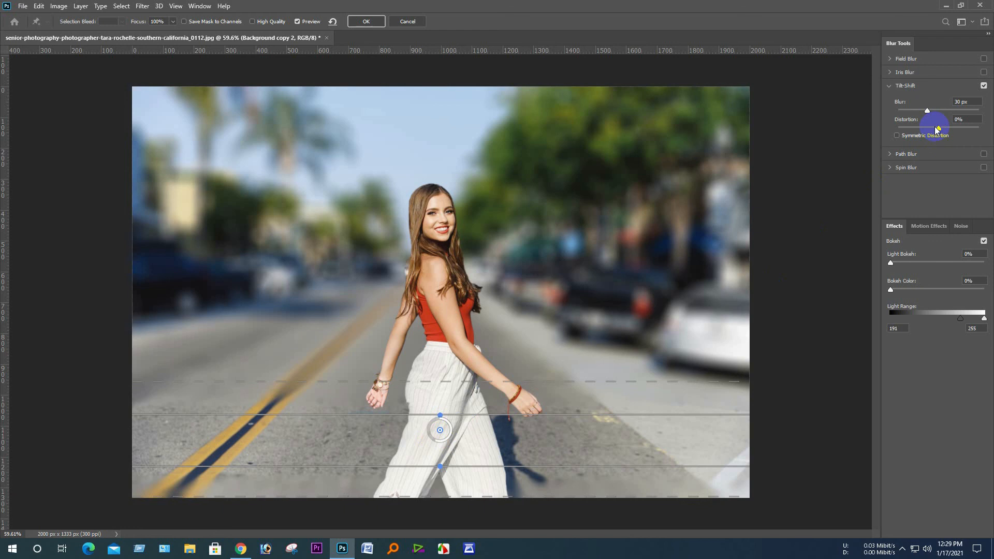
left_click_drag(947, 126, 928, 110)
left_click(962, 319)
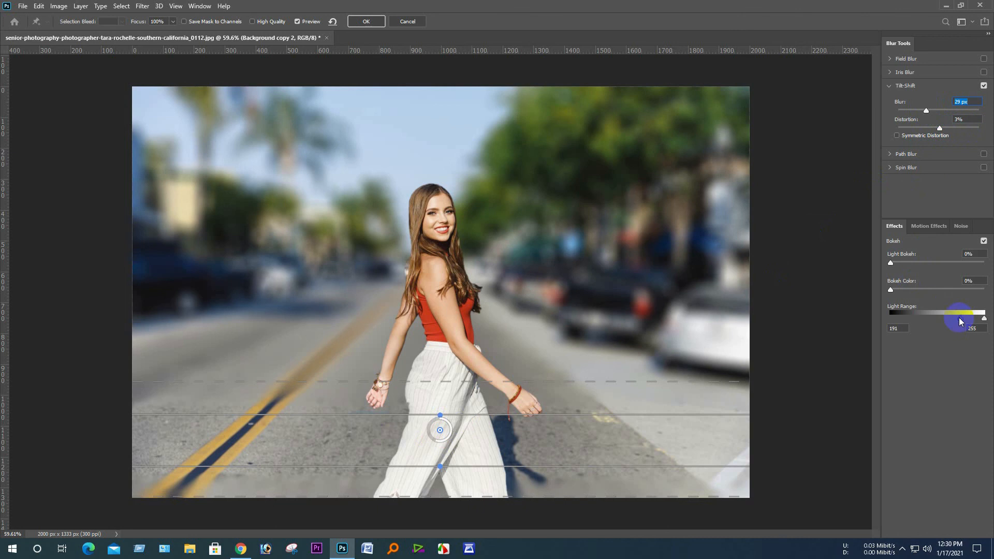
mouse_move(960, 321)
left_mouse_down()
mouse_move(930, 320)
mouse_move(985, 319)
mouse_move(958, 327)
left_mouse_up()
left_click(894, 325)
type("184")
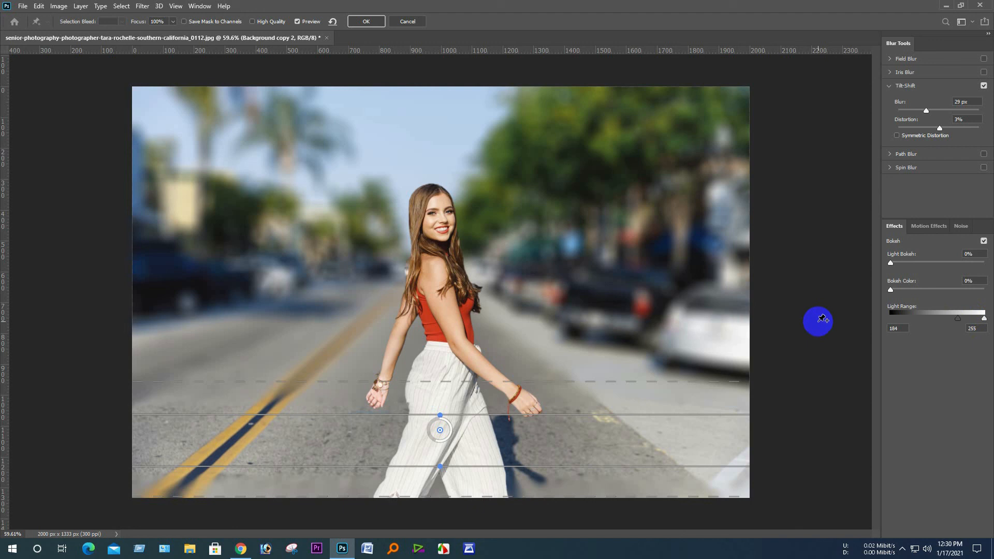
mouse_move(818, 321)
left_mouse_down()
mouse_move(750, 310)
mouse_move(729, 320)
left_mouse_up()
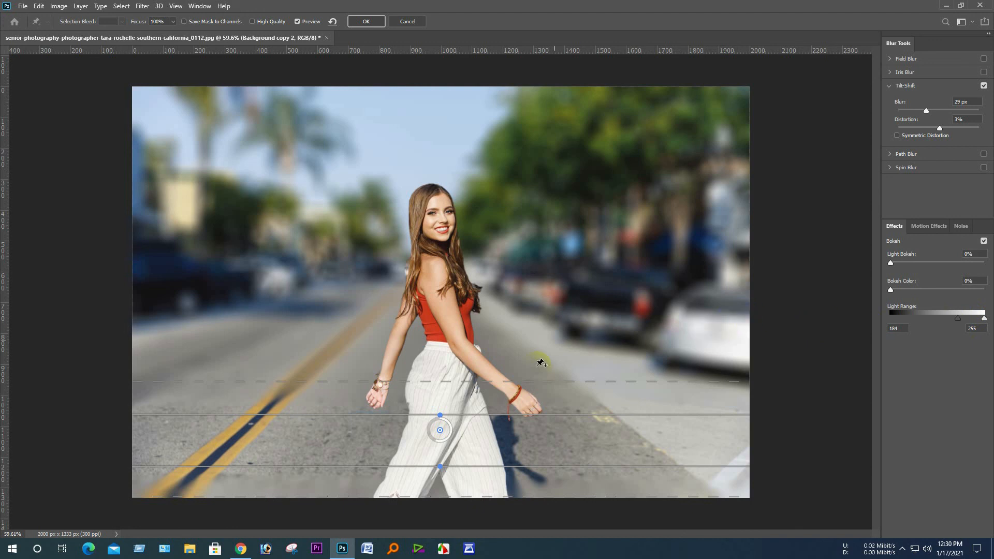
- Raise the upper focus line to the woman's hands and extend the upper transition to the middle of her red top
left_click(526, 386)
left_click_drag(528, 382, 525, 315)
left_click(524, 339)
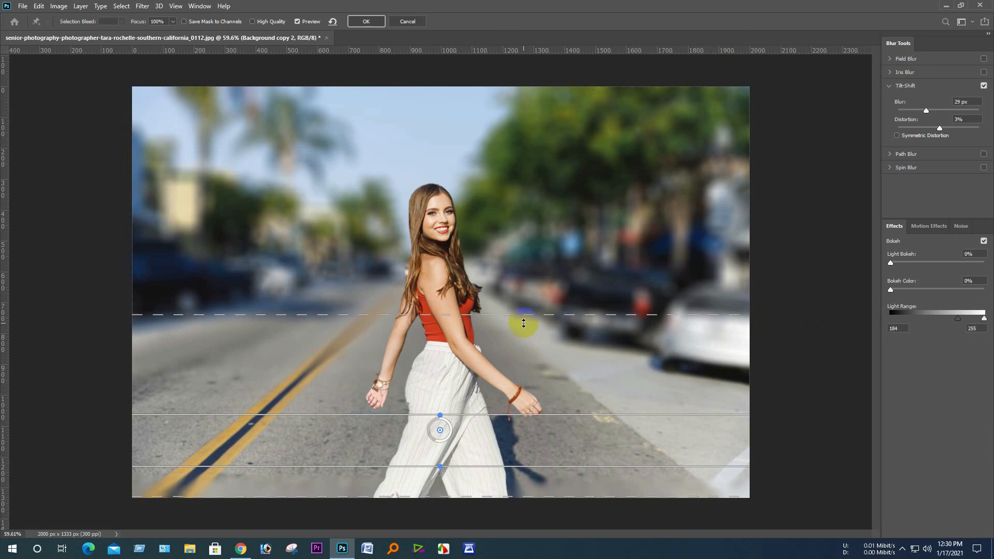
left_click_drag(490, 414, 493, 393)
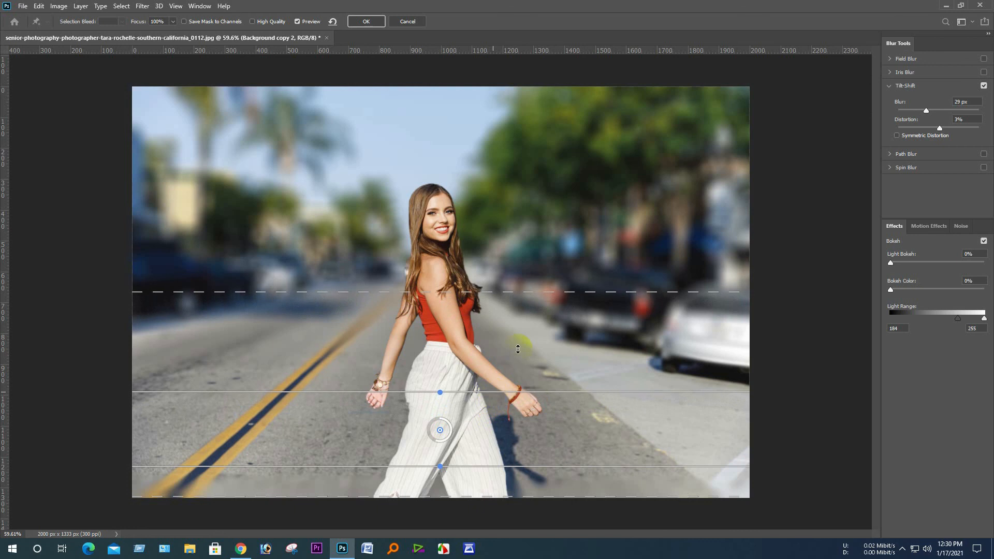
left_click_drag(532, 297, 532, 310)
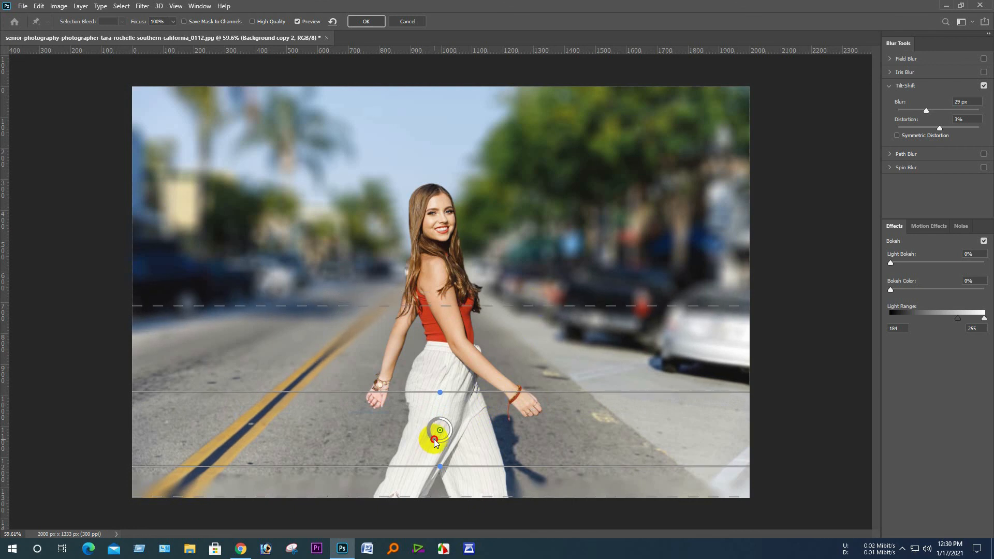
- Increase the tilt-shift blur to 41 px, lower the bottom focus line slightly, and apply the filter
left_click_drag(434, 443, 457, 479)
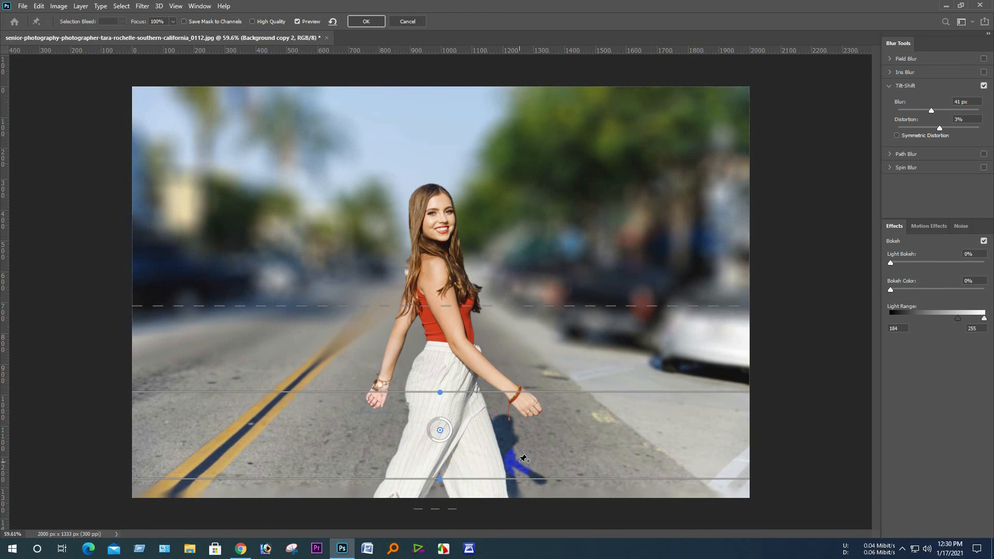
left_click(366, 21)
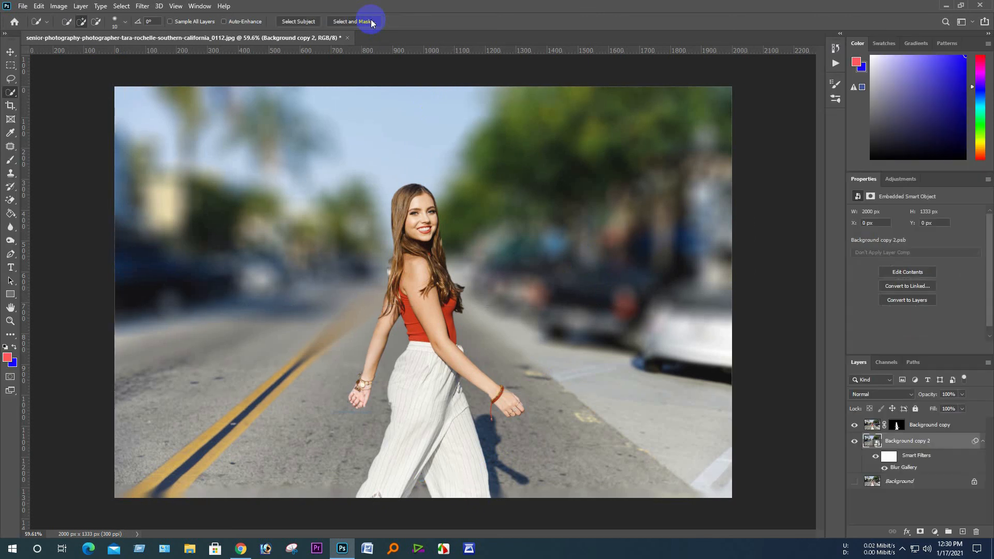
- Group the Background copy and Background copy 2 layers, and show the original Background layer
left_click(929, 425)
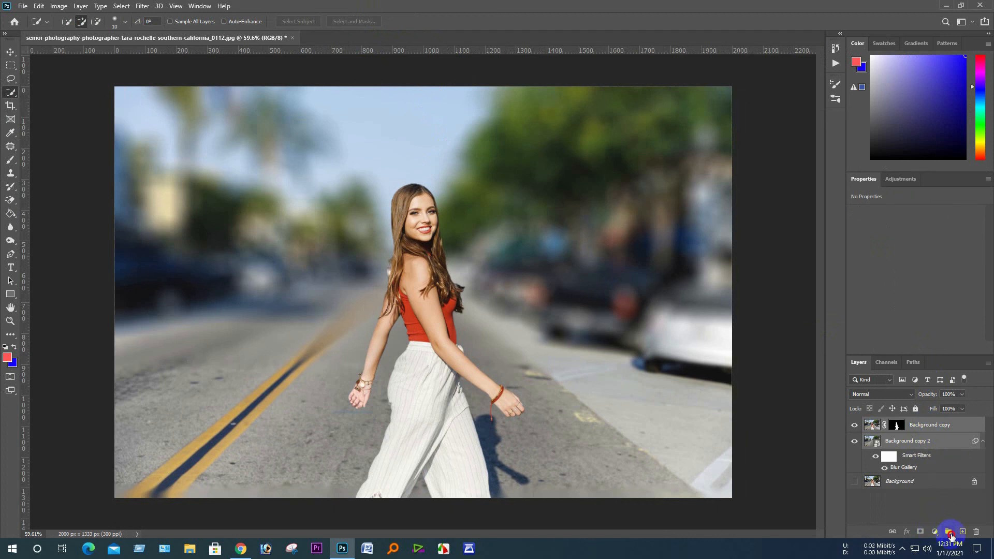
left_click(949, 532)
left_click(855, 439)
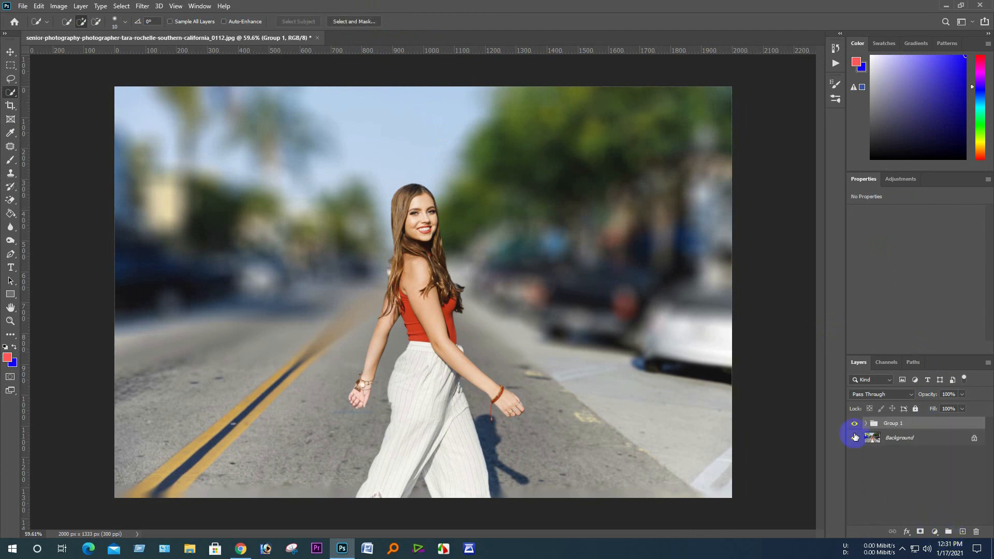
- Compare the blurred result with the original photo by toggling Group 1's visibility, leaving the group shown
left_click(855, 424)
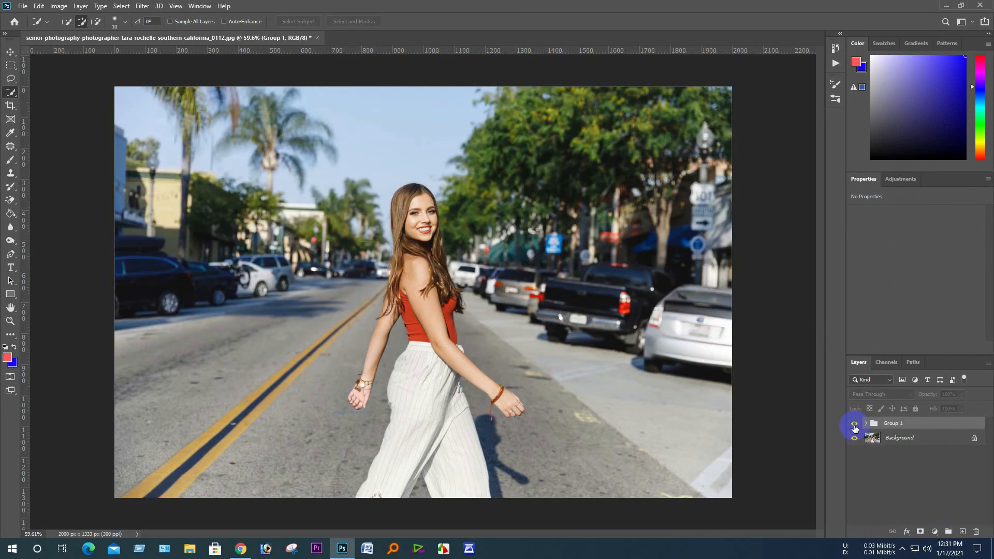
left_click(855, 424)
left_click(855, 424)
left_click(855, 424)
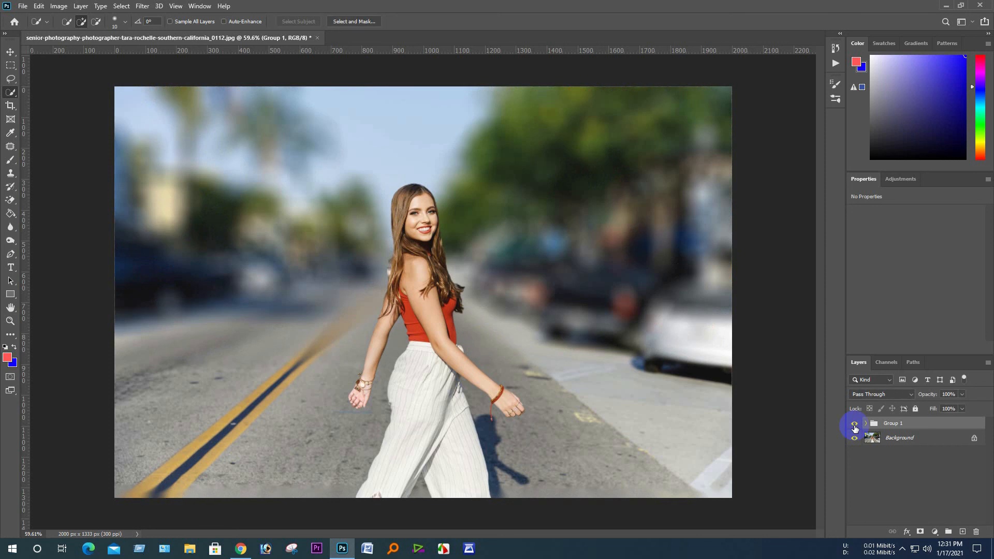
left_click(855, 424)
left_click(855, 424)
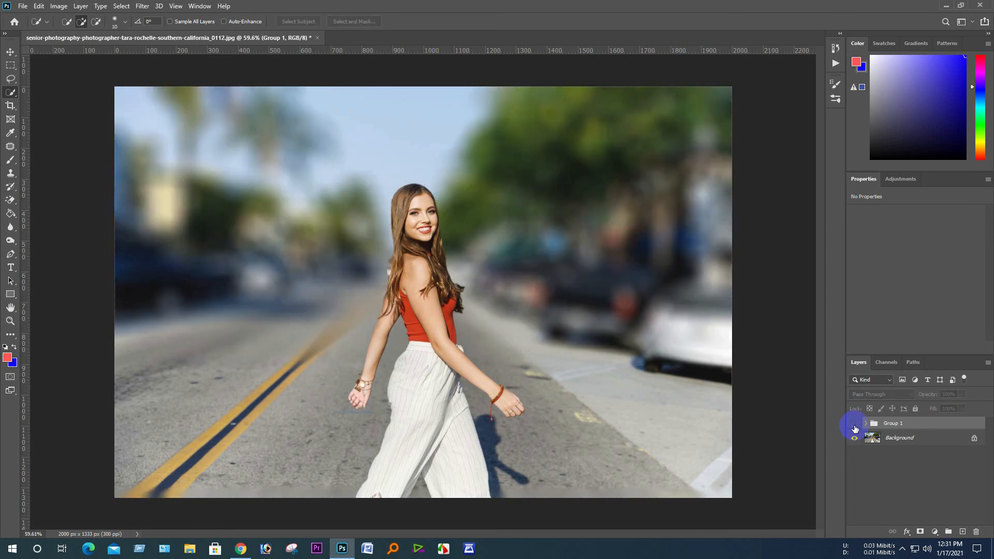
left_click(855, 425)
left_click(855, 424)
left_click(855, 424)
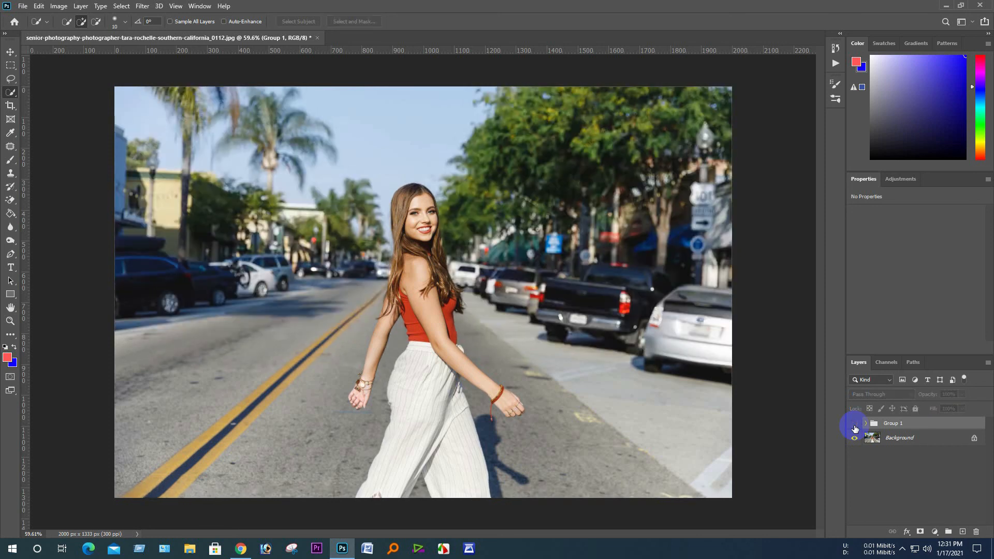
left_click(855, 425)
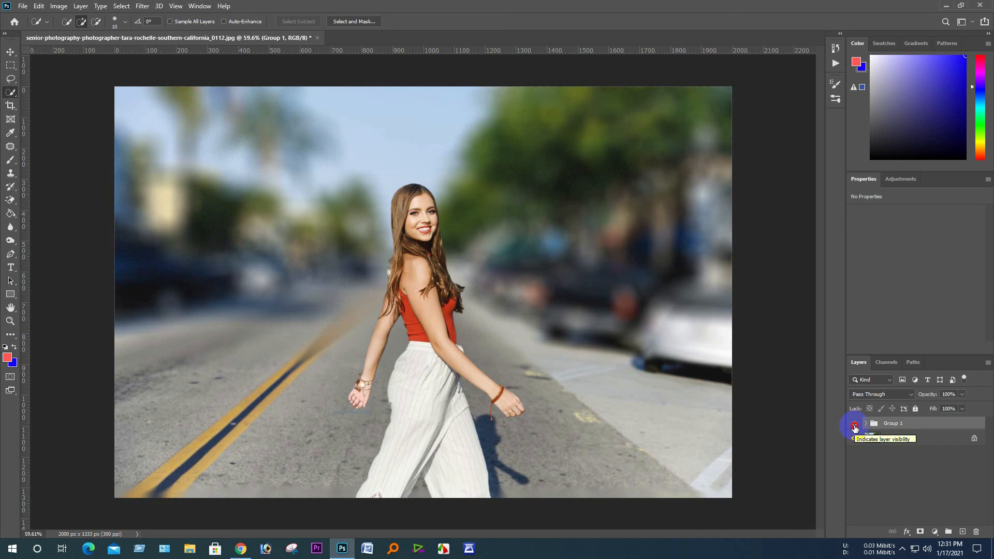
left_click(855, 424)
left_click(855, 424)
left_click(855, 425)
left_click(855, 425)
left_click(855, 425)
left_click(855, 425)
left_click(855, 427)
left_click(855, 426)
left_click(855, 427)
left_click(855, 427)
left_click(855, 426)
left_click(855, 426)
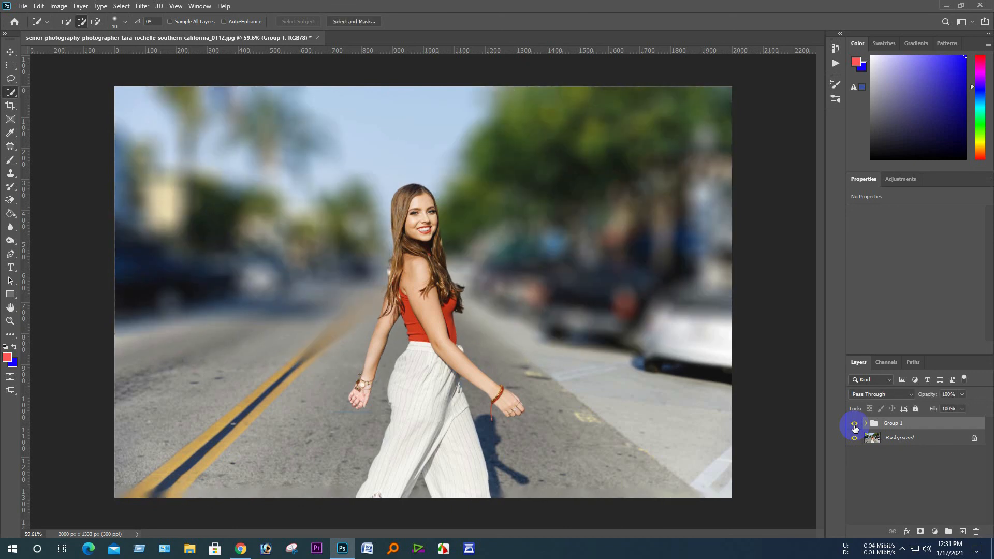